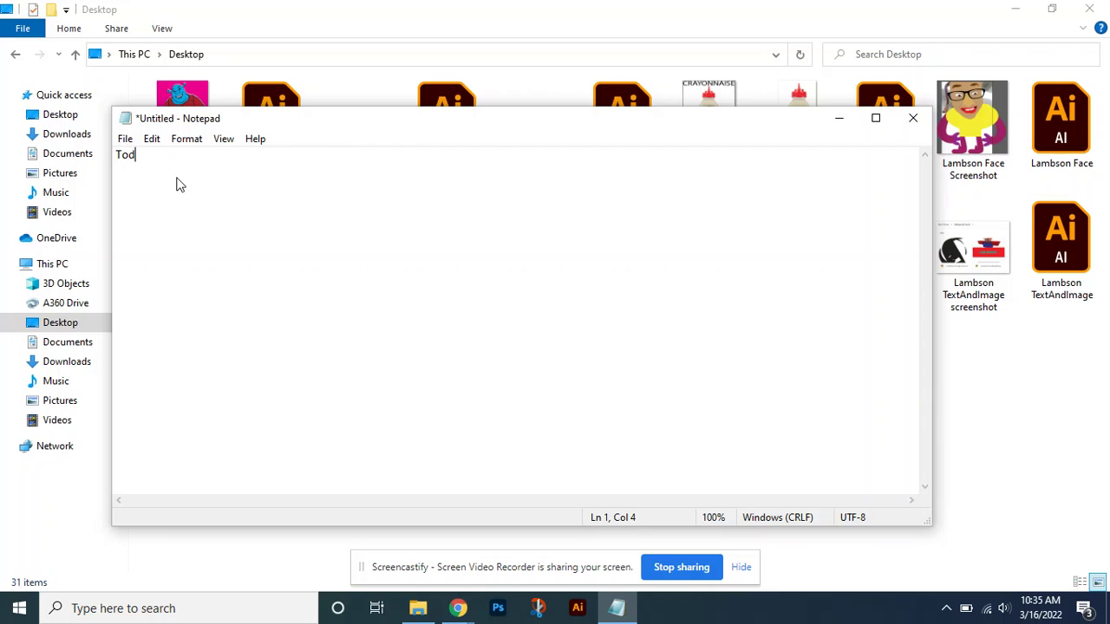
Step: Write the introductory sentence "Today i will teach how to select mutiple files" in the blank note
type("ay i will ")
type("each")
key("BackSpace")
key("BackSpace")
type("teach ")
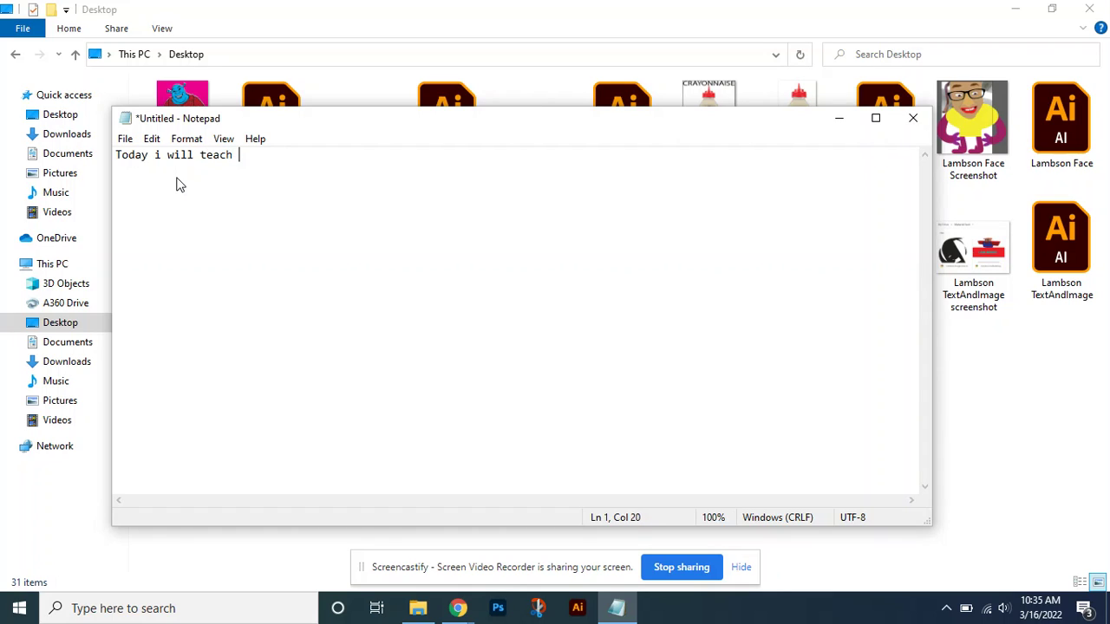
type("how to")
type("select mut")
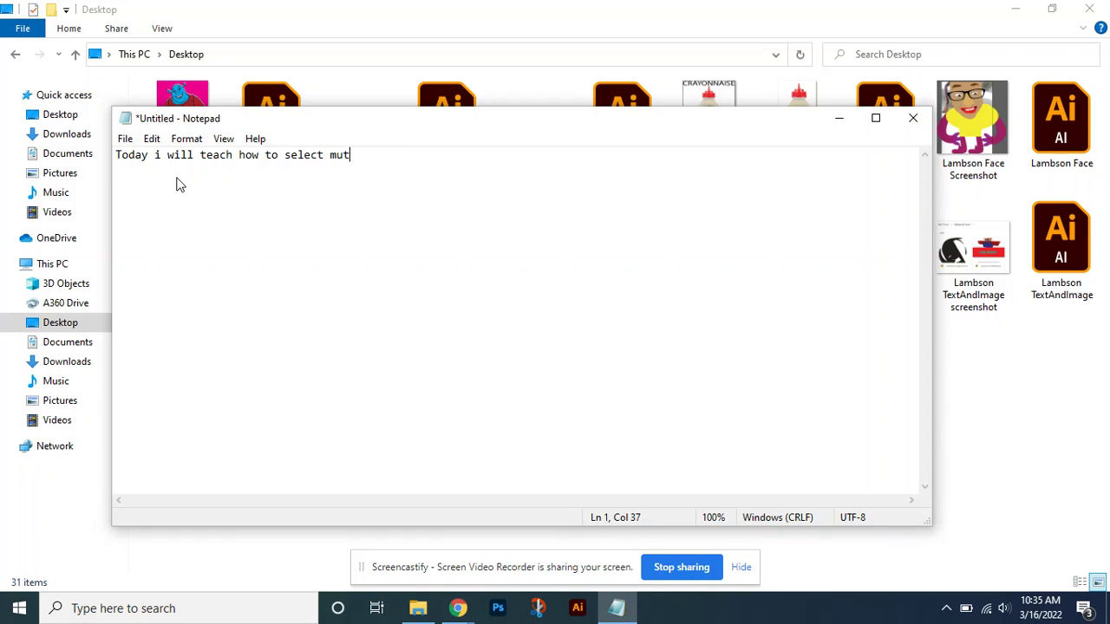
type("iple files")
Step: Replace the introductory sentence in the note with "there are 3 ways"
key("BackSpace")
key("BackSpace")
key("BackSpace")
key("BackSpace")
key("BackSpace")
key("BackSpace")
key("BackSpace")
key("BackSpace")
key("BackSpace")
key("BackSpace")
key("BackSpace")
key("BackSpace")
key("BackSpace")
key("BackSpace")
key("BackSpace")
key("BackSpace")
key("BackSpace")
key("BackSpace")
key("BackSpace")
key("BackSpace")
key("BackSpace")
key("BackSpace")
key("BackSpace")
key("BackSpace")
key("BackSpace")
key("BackSpace")
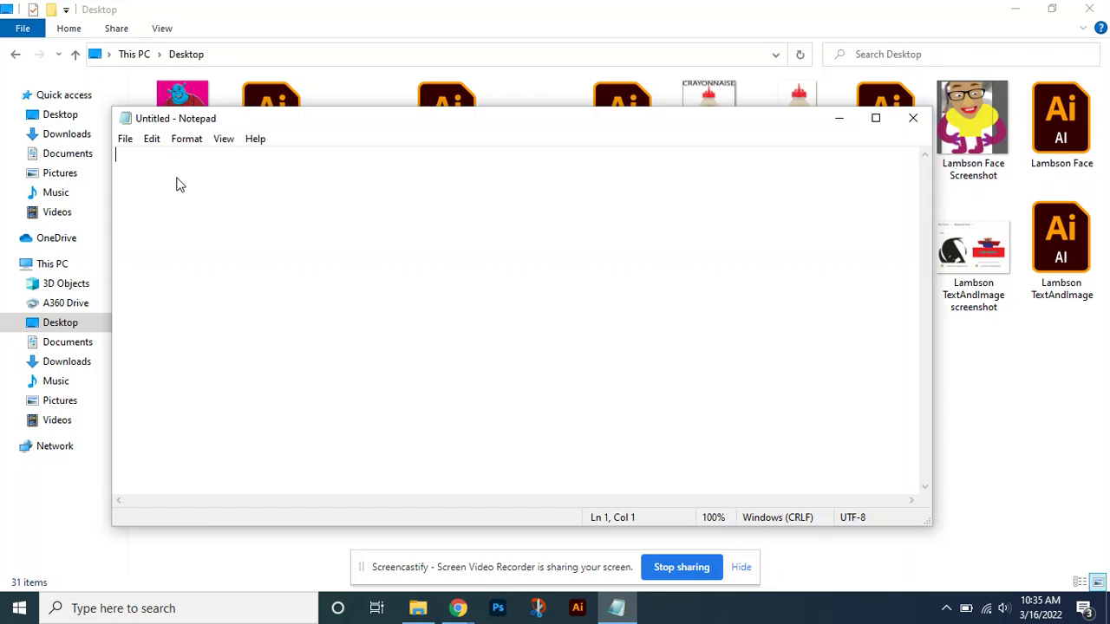
type("there ar")
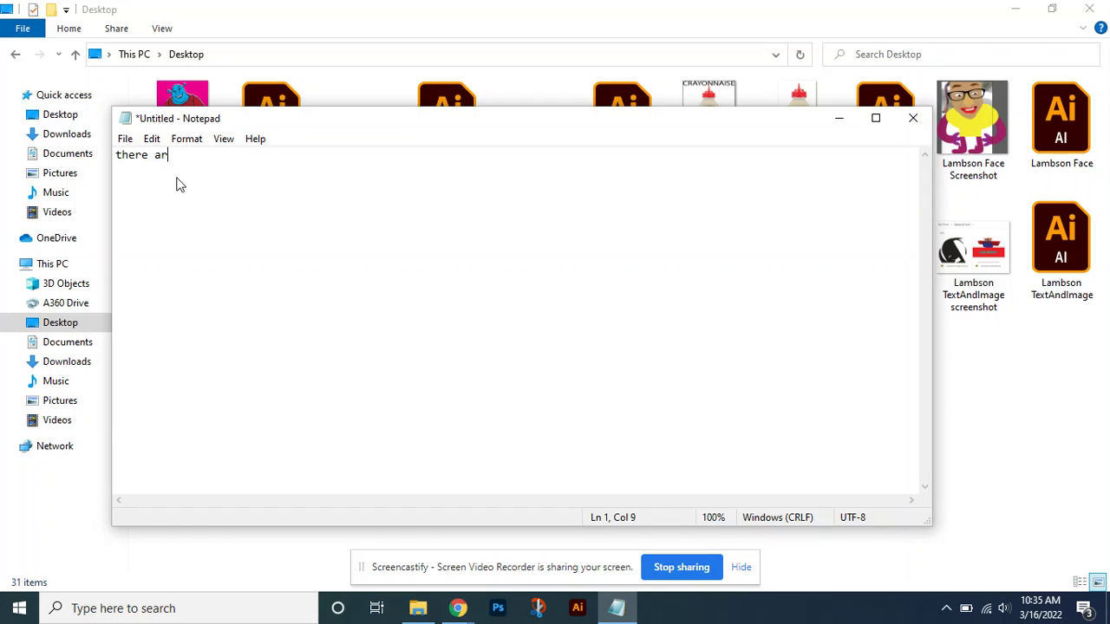
type("e 3 way")
type("s")
Step: Replace the note's text with the first selection method, "first click and drag"
key("BackSpace")
key("BackSpace")
key("BackSpace")
key("BackSpace")
key("BackSpace")
key("BackSpace")
key("BackSpace")
key("BackSpace")
key("BackSpace")
key("BackSpace")
key("BackSpace")
key("BackSpace")
key("BackSpace")
key("BackSpace")
key("BackSpace")
key("BackSpace")
type("first cu")
key("BackSpace")
key("BackSpace")
type("click an")
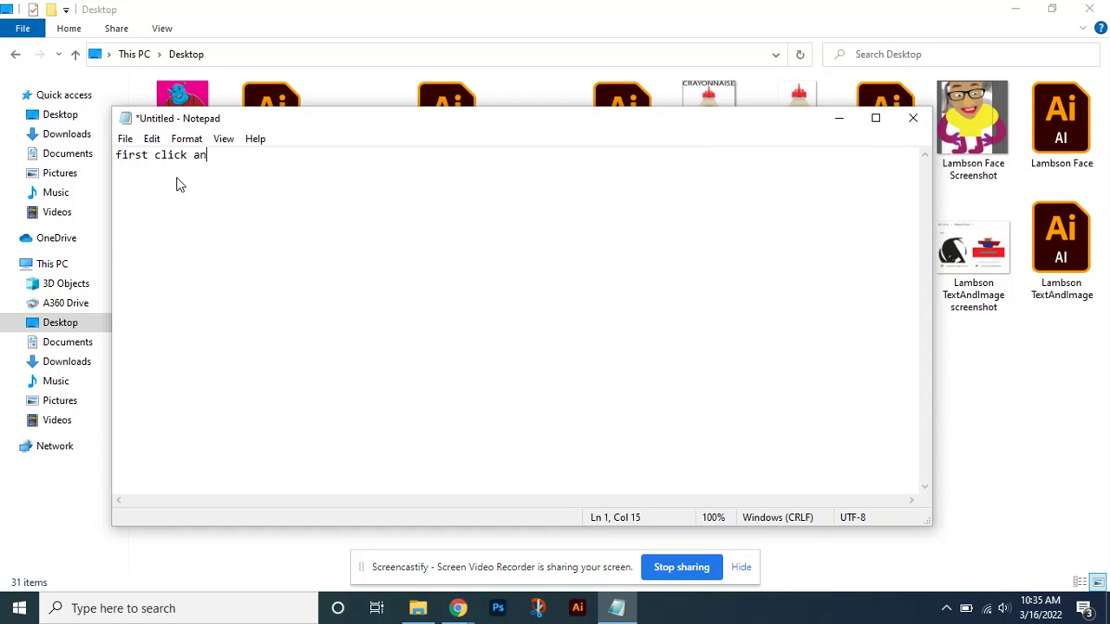
type("d drag")
Step: Switch to the Desktop folder in File Explorer and box-select three different blocks of files in turn, clearing the selection after each one
left_click(978, 474)
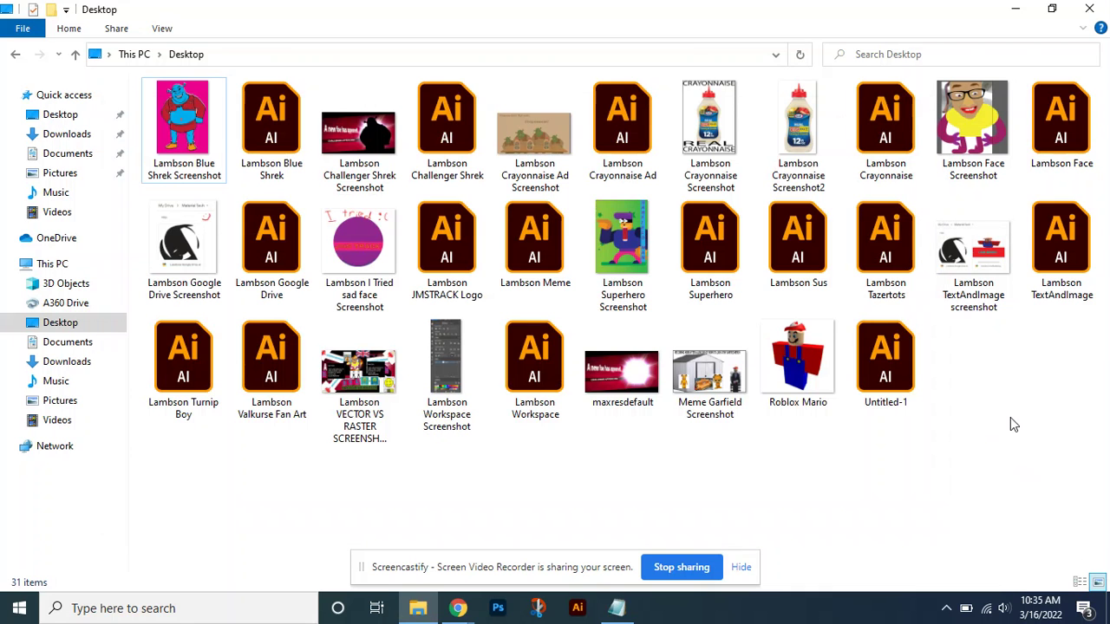
left_click_drag(1037, 483, 455, 141)
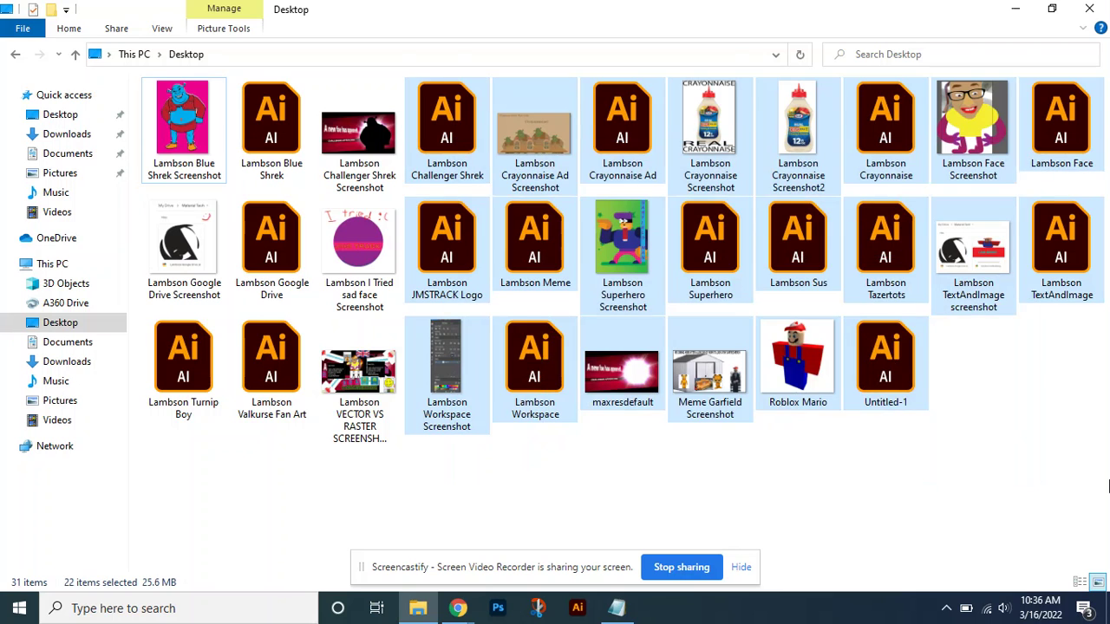
left_click(1084, 482)
left_click_drag(1069, 482, 581, 200)
left_click(1046, 419)
left_click_drag(971, 470, 149, 203)
left_click(880, 468)
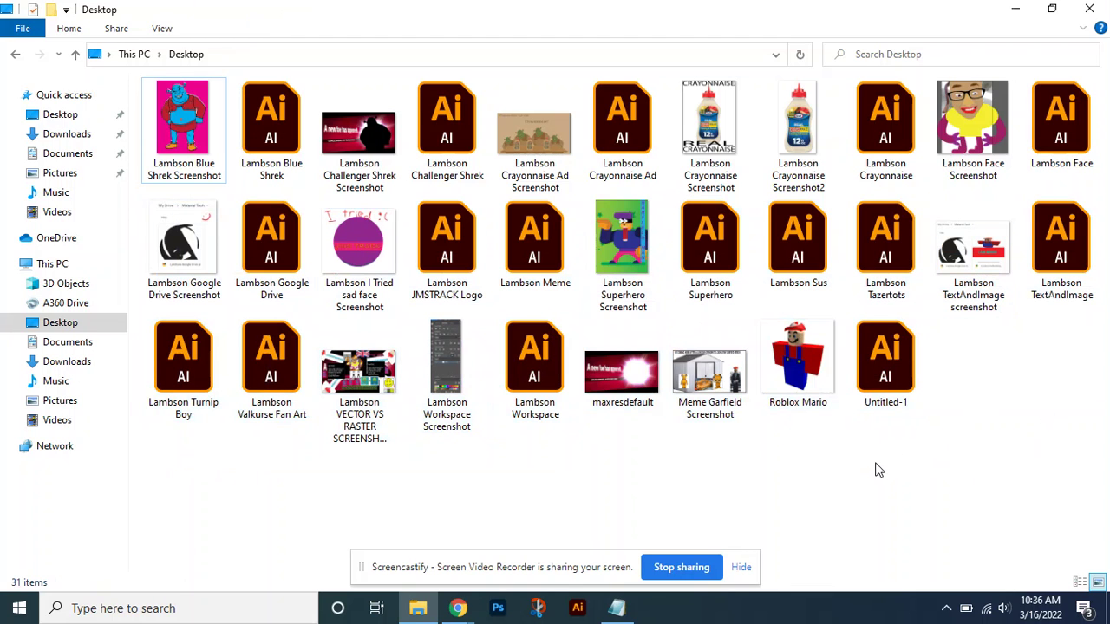
Step: Return to the Notepad note and replace its text with "There is a blue box"
left_click(617, 608)
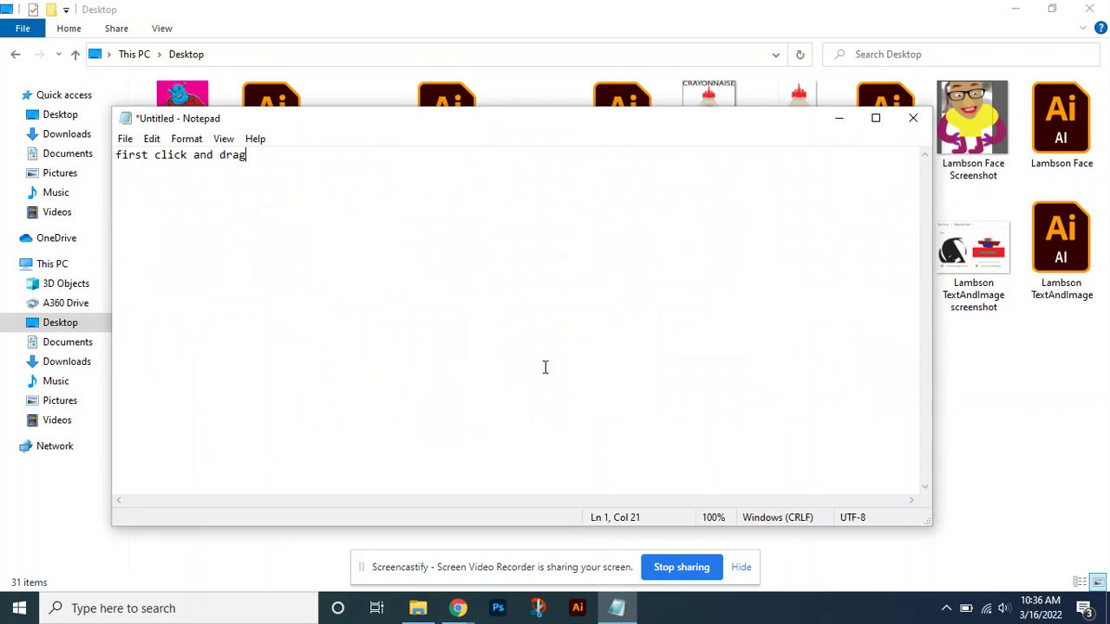
left_click_drag(448, 164, 3, 115)
key("Delete")
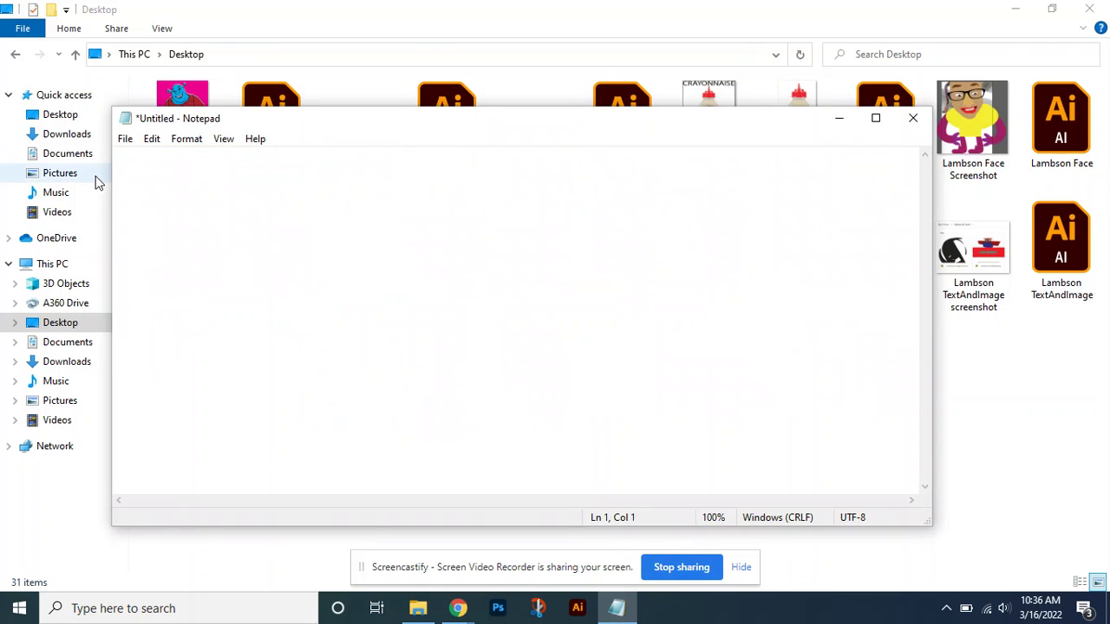
type("There is a blue box")
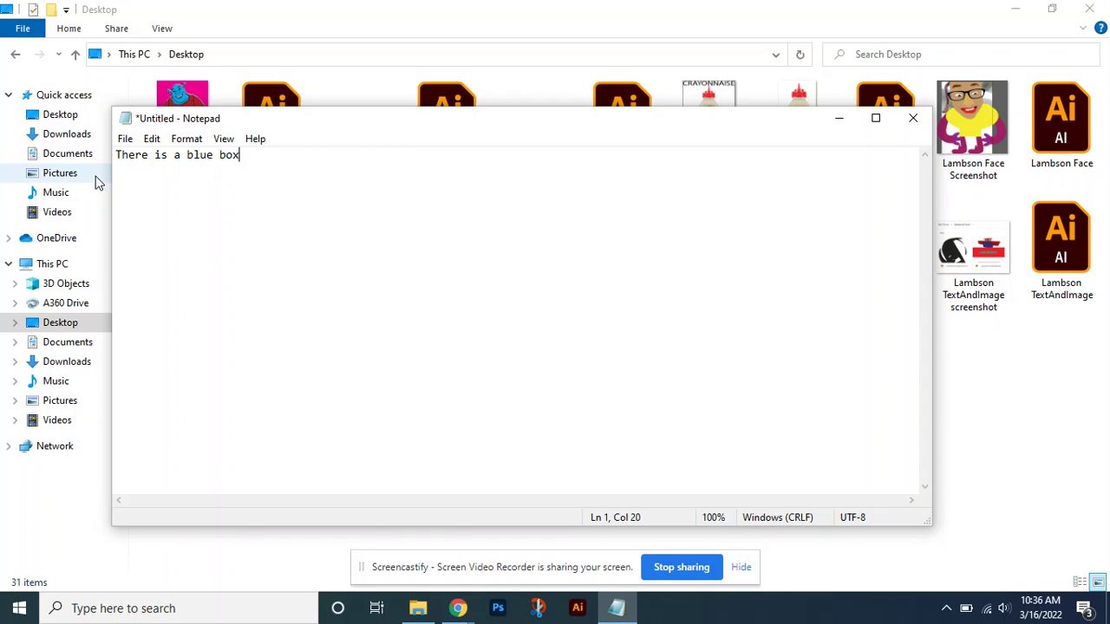
Step: Replace the remark about the blue box in the note with "ok next now\"
key("BackSpace")
key("BackSpace")
key("BackSpace")
key("BackSpace")
key("BackSpace")
key("BackSpace")
key("BackSpace")
key("BackSpace")
key("BackSpace")
key("BackSpace")
key("BackSpace")
key("BackSpace")
key("BackSpace")
key("BackSpace")
key("BackSpace")
key("BackSpace")
key("BackSpace")
key("BackSpace")
key("BackSpace")
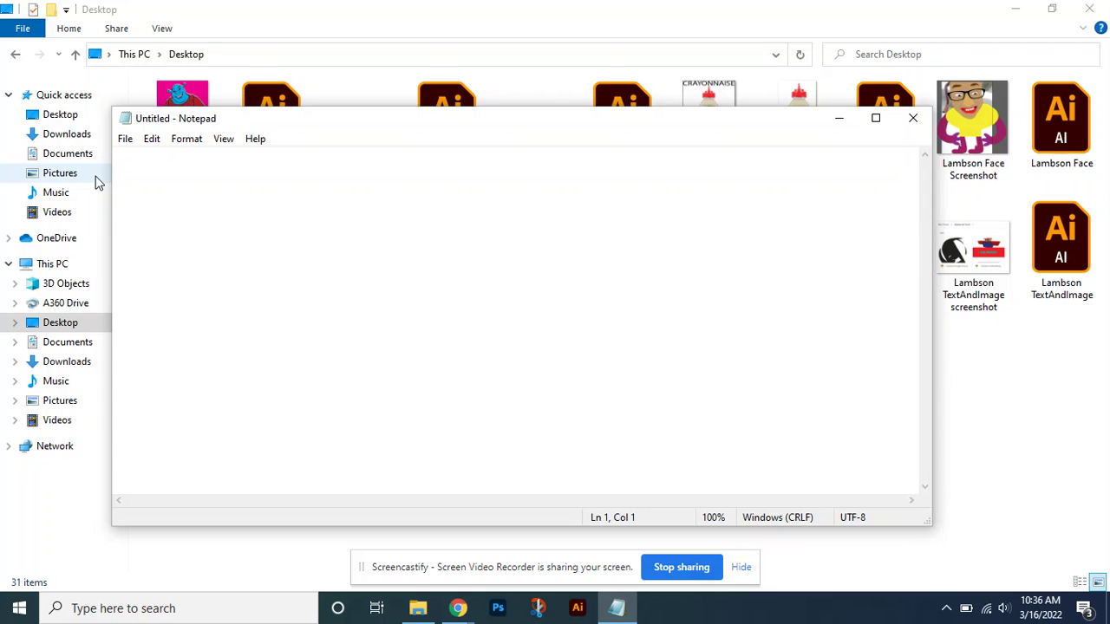
type("ok ne")
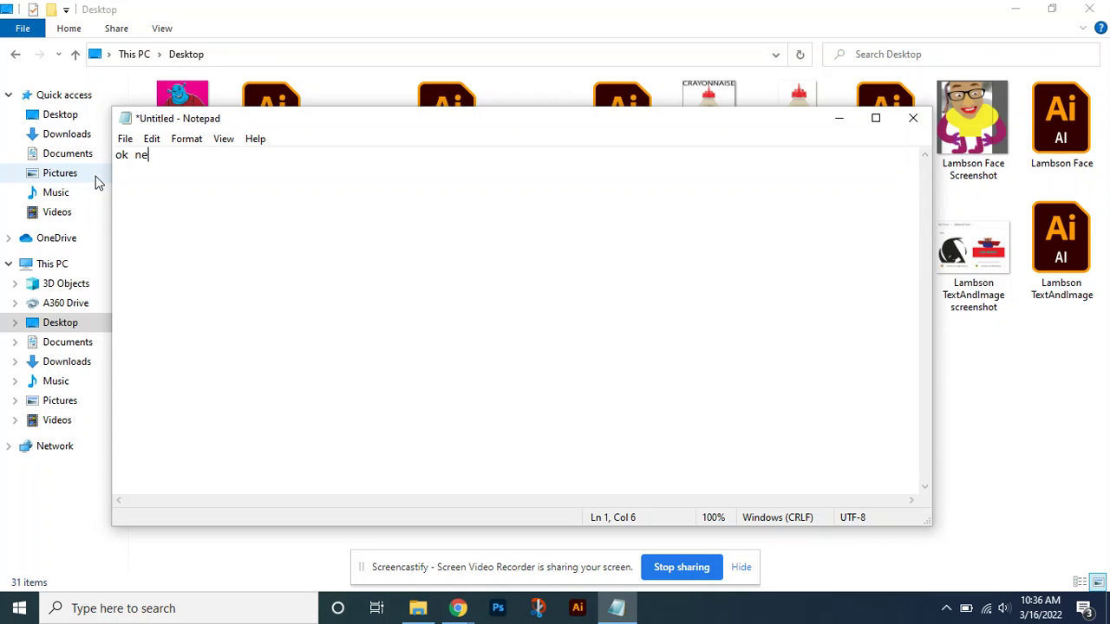
type("xt now\\")
Step: Replace the note's text with the second selection method, "next you click with holding control"
key("BackSpace")
key("BackSpace")
key("BackSpace")
key("BackSpace")
key("BackSpace")
key("BackSpace")
key("BackSpace")
key("BackSpace")
key("BackSpace")
key("BackSpace")
key("BackSpace")
key("BackSpace")
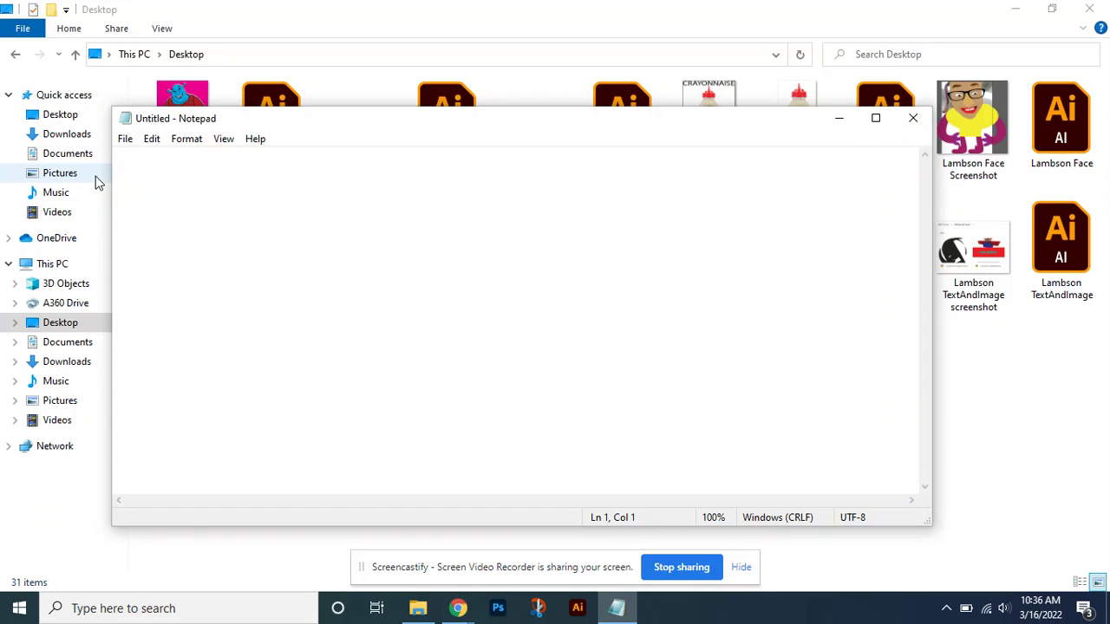
type("nex")
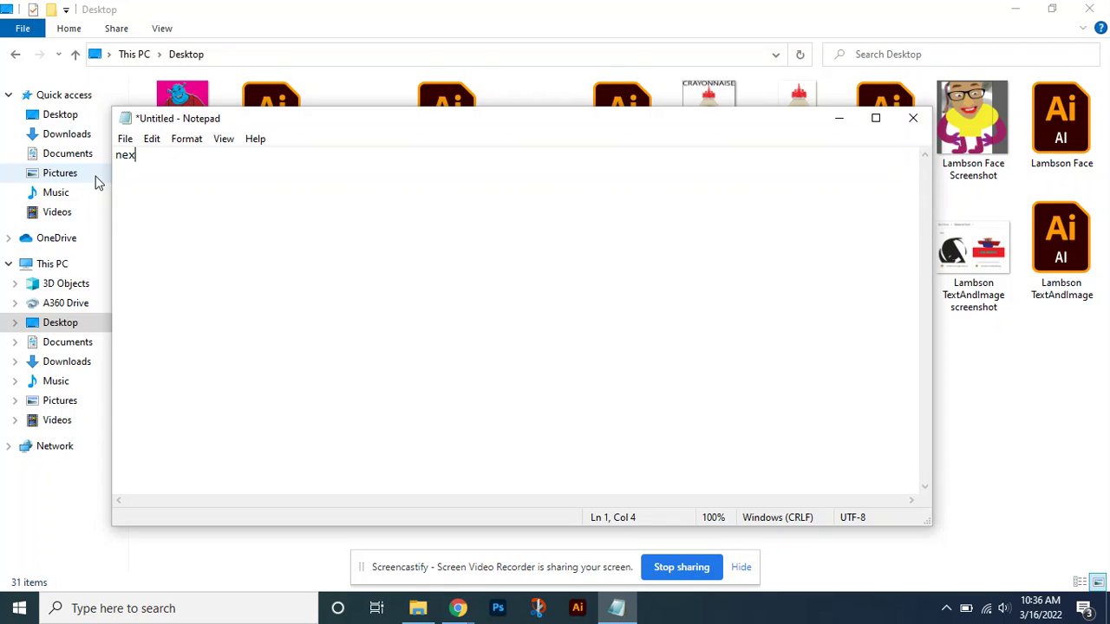
type("t you click with ho")
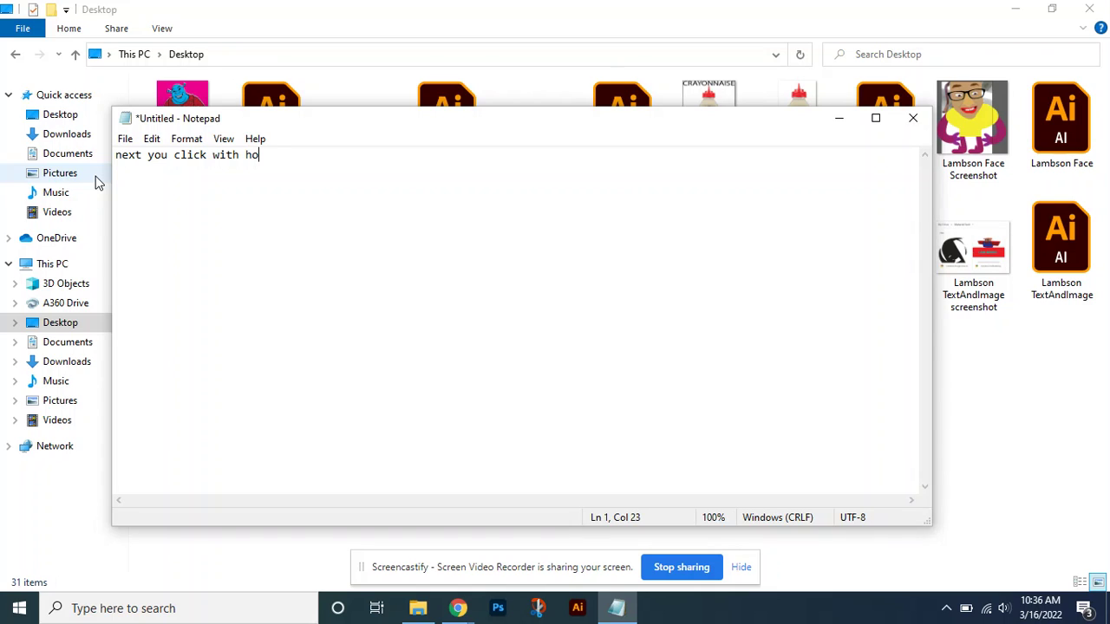
type("lding control")
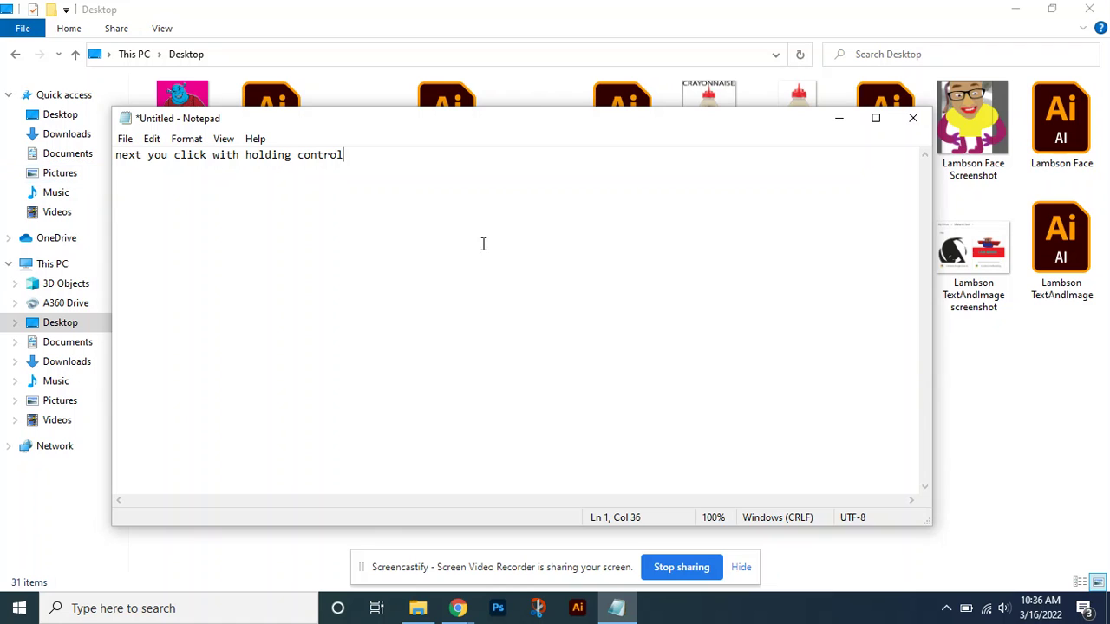
Step: In the Desktop folder, select Untitled-1 and add Sus, Superhero Screenshot, Workspace, Crayonnaise Ad Screenshot, Challenger Shrek, Google Drive and the VECTOR VS RASTER screenshot individually
left_click(973, 391)
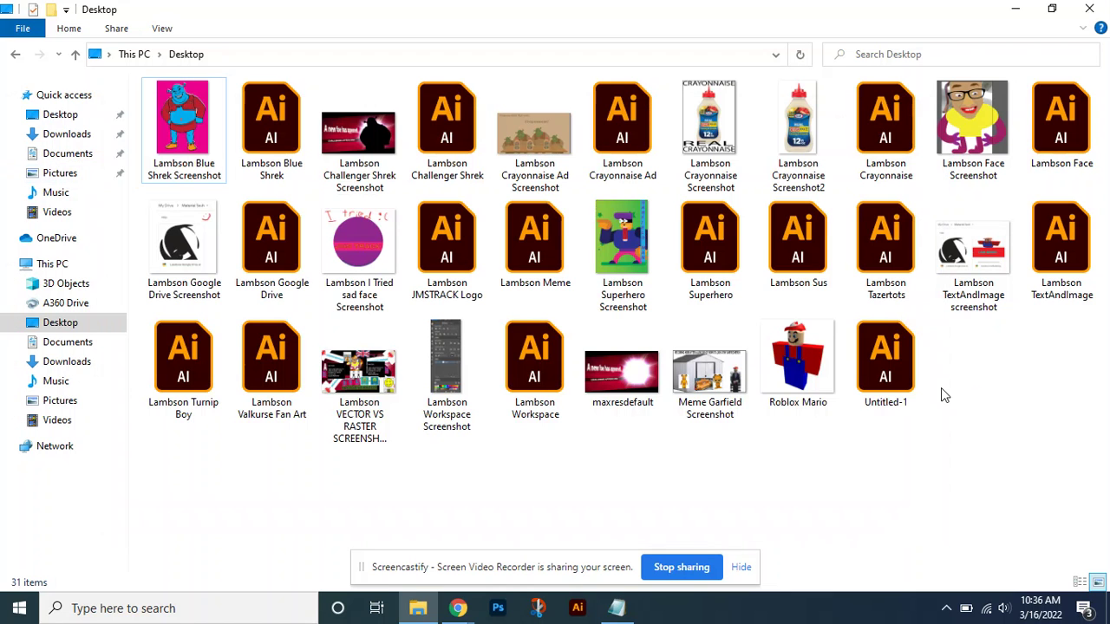
left_click(876, 357)
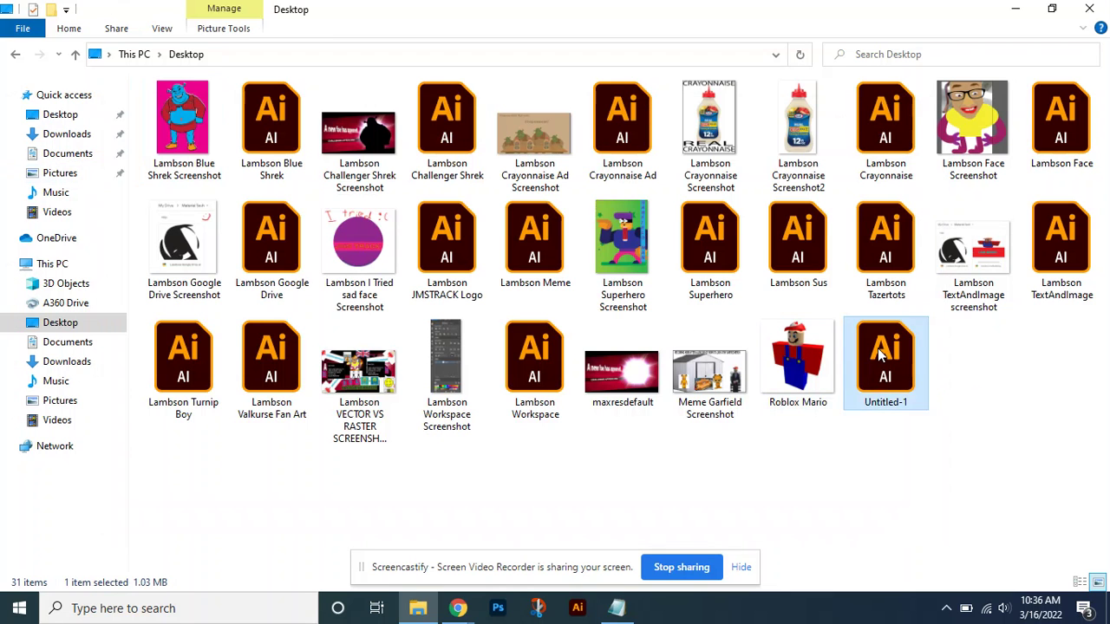
left_click(798, 252, "ctrl")
left_click(623, 252, "ctrl")
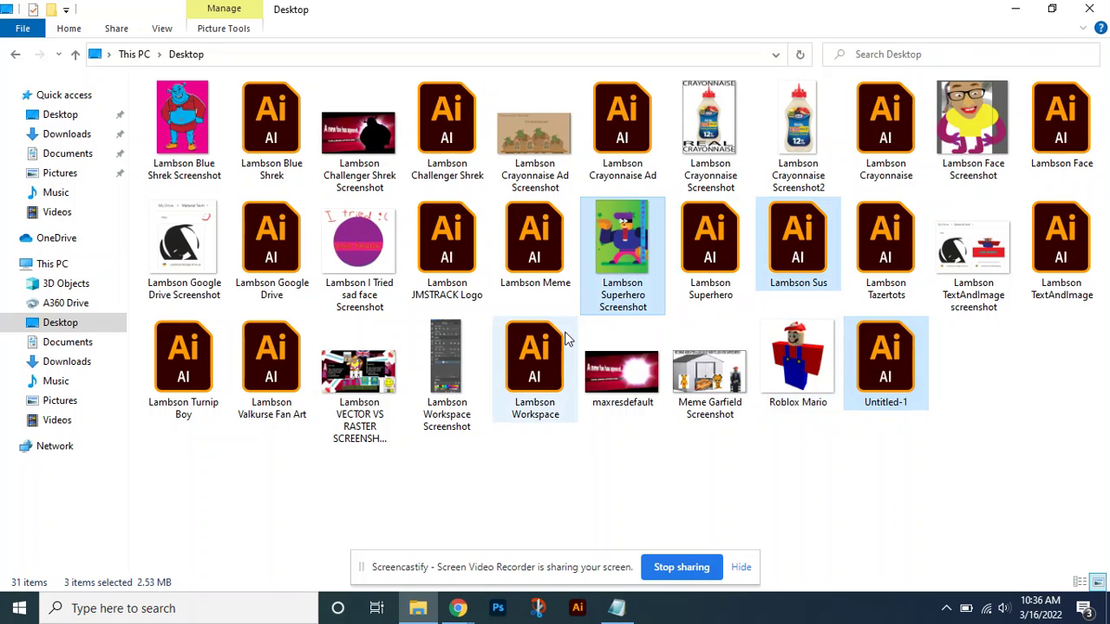
left_click(540, 358, "ctrl")
left_click(524, 152, "ctrl")
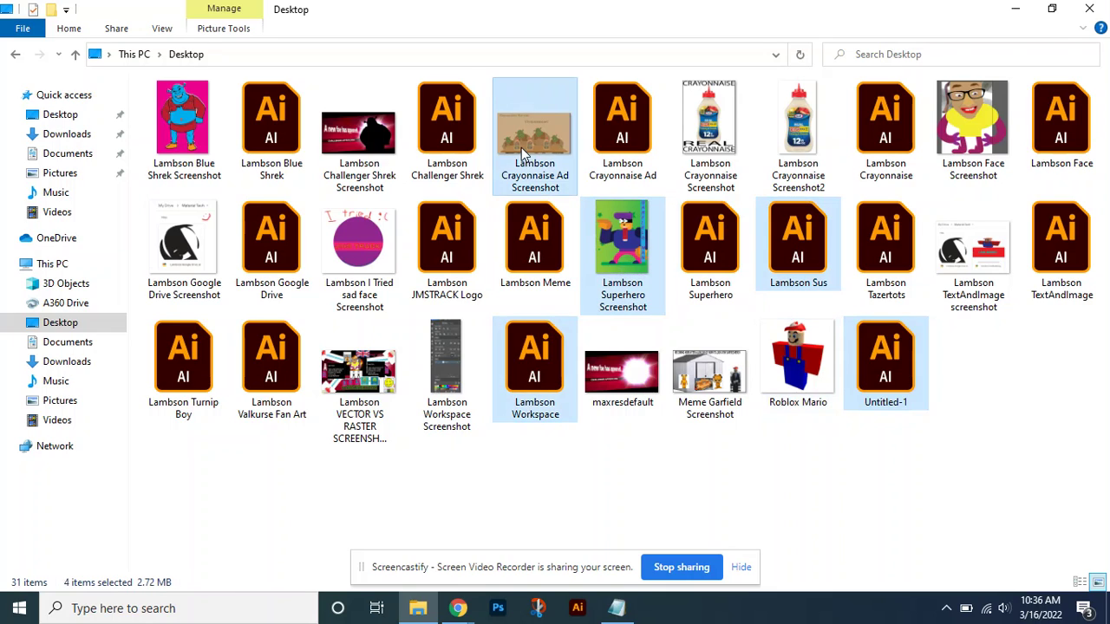
left_click(446, 150, "ctrl")
left_click(265, 260, "ctrl")
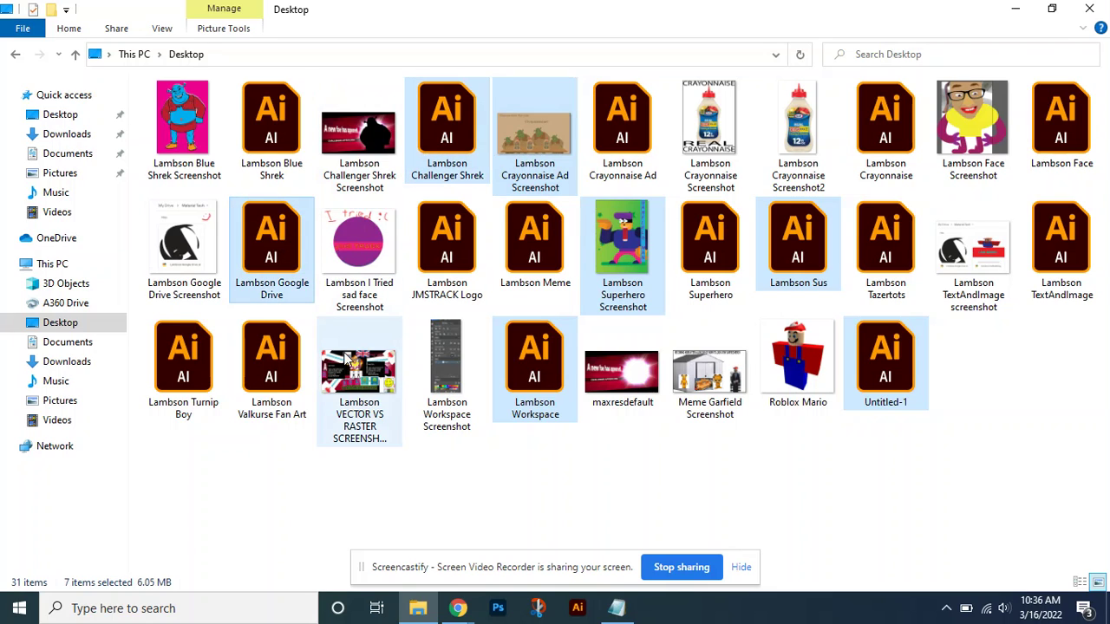
left_click(365, 392, "ctrl")
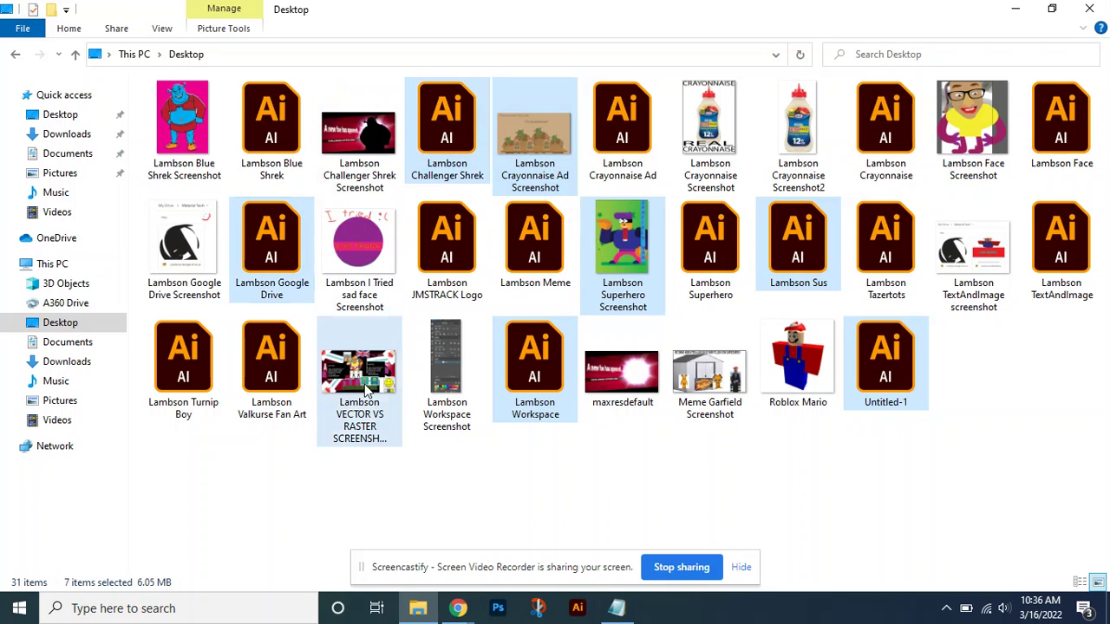
Step: Add both Crayonnaise screenshots, Crayonnaise Ad, JMSTRACK Logo and Meme Garfield Screenshot to the selection, and clear the whole selection
left_click(808, 141, "ctrl")
left_click(690, 139, "ctrl")
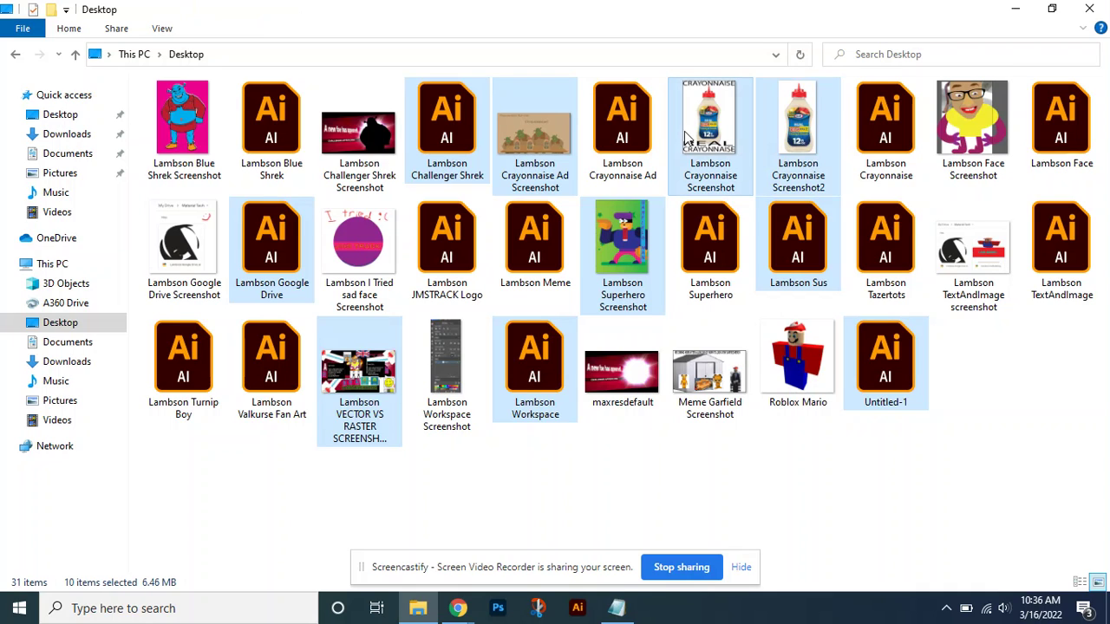
left_click(604, 128, "ctrl")
left_click(459, 276, "ctrl")
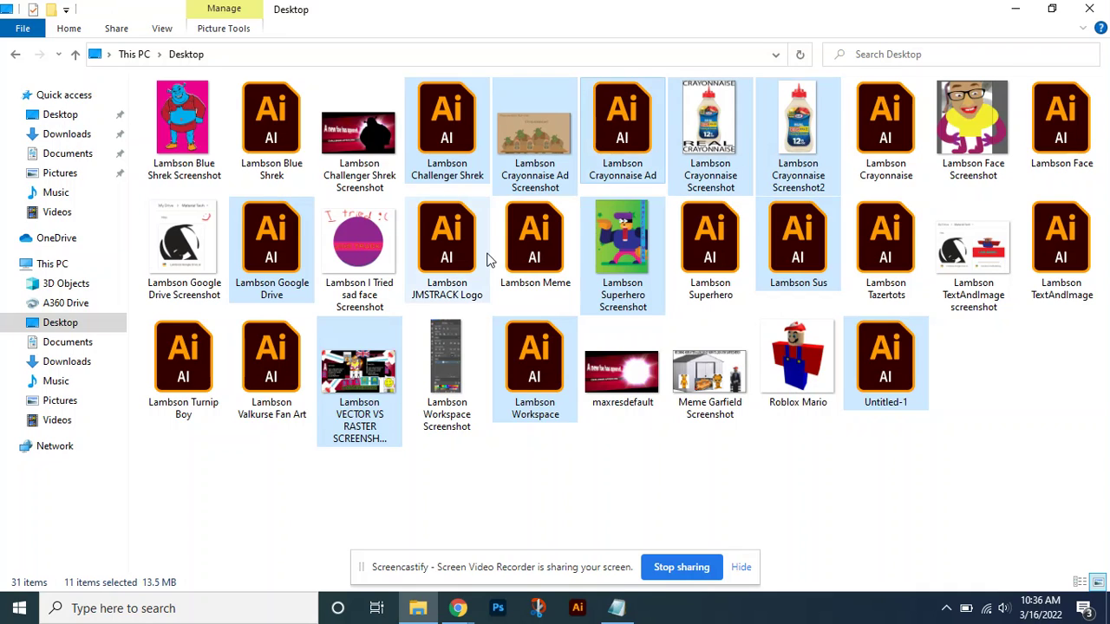
left_click(701, 381, "ctrl")
left_click(948, 454)
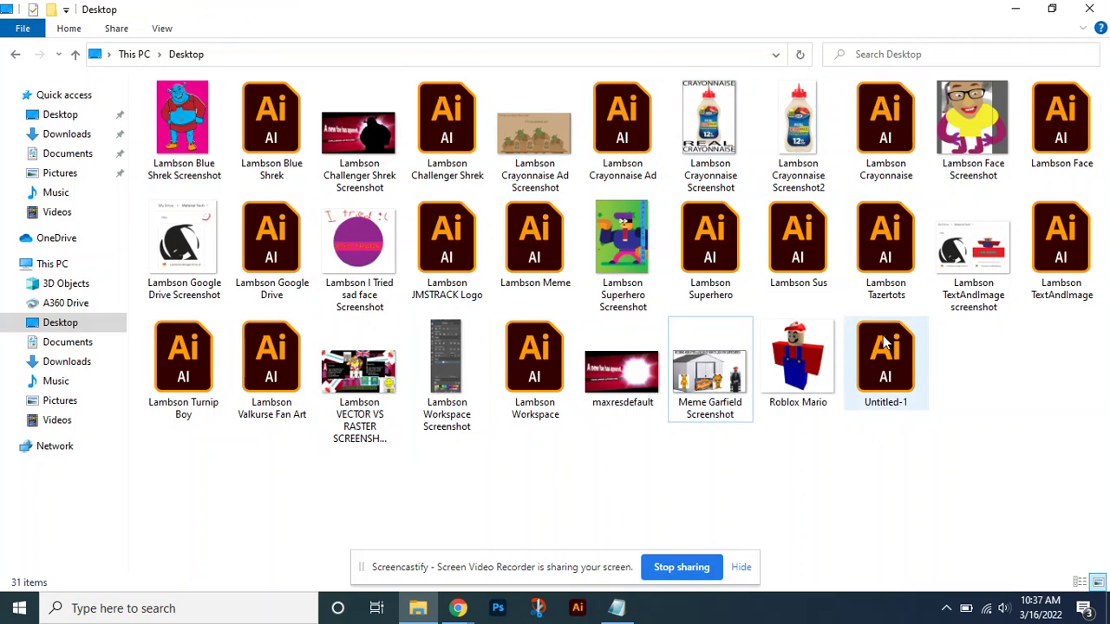
Step: Select the scattered files Untitled-1, Sus, TextAndImage screenshot and Crayonnaise together, and clear the selection
left_click(901, 359)
left_click(789, 227, "ctrl")
left_click(886, 114, "ctrl")
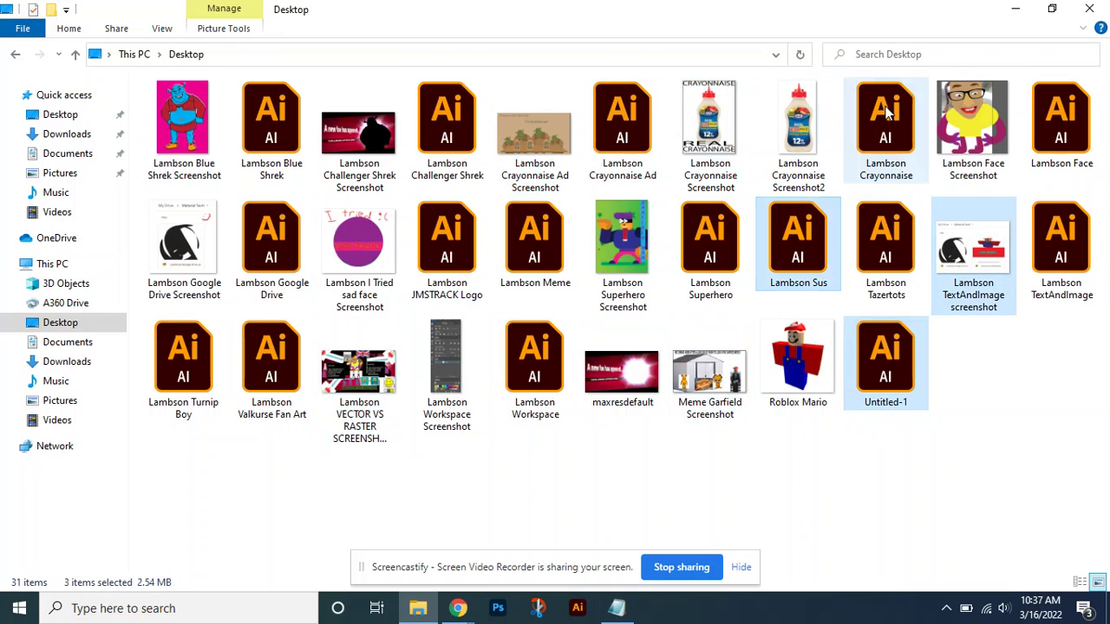
left_click(971, 552)
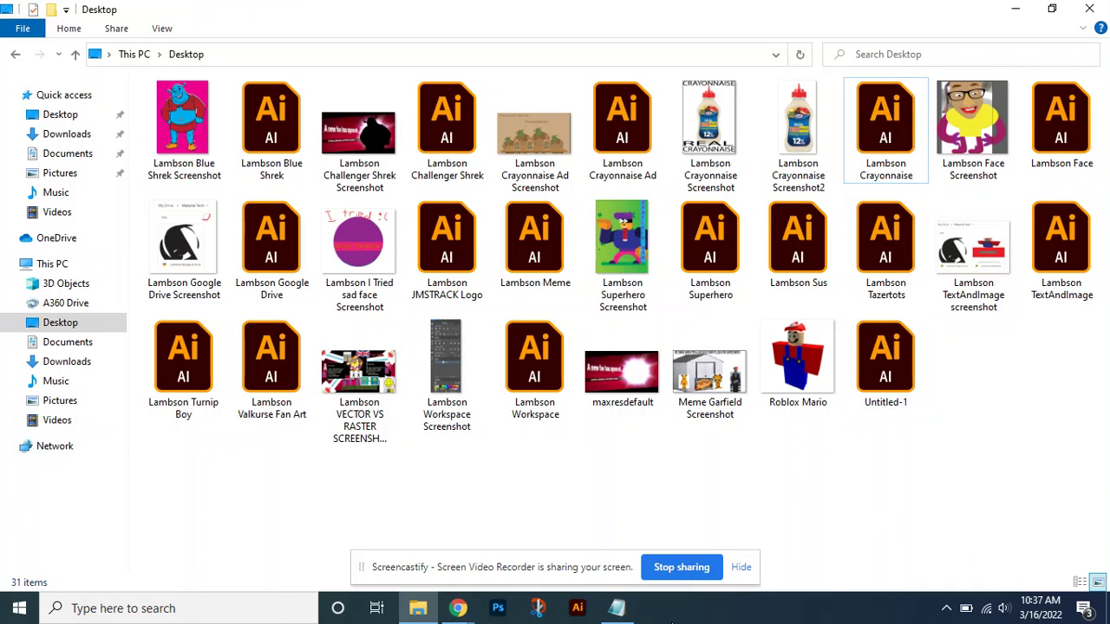
Step: Return to the Notepad note and replace its text with "ok that is cool right"
left_click(612, 614)
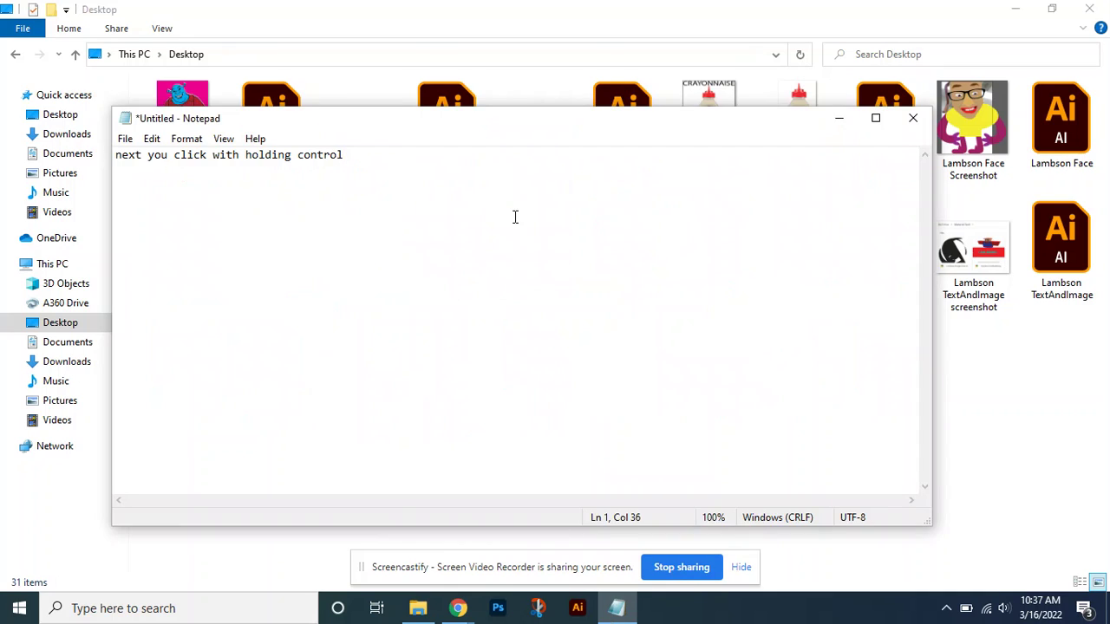
left_click_drag(515, 217, 55, 154)
key("BackSpace")
type("ok")
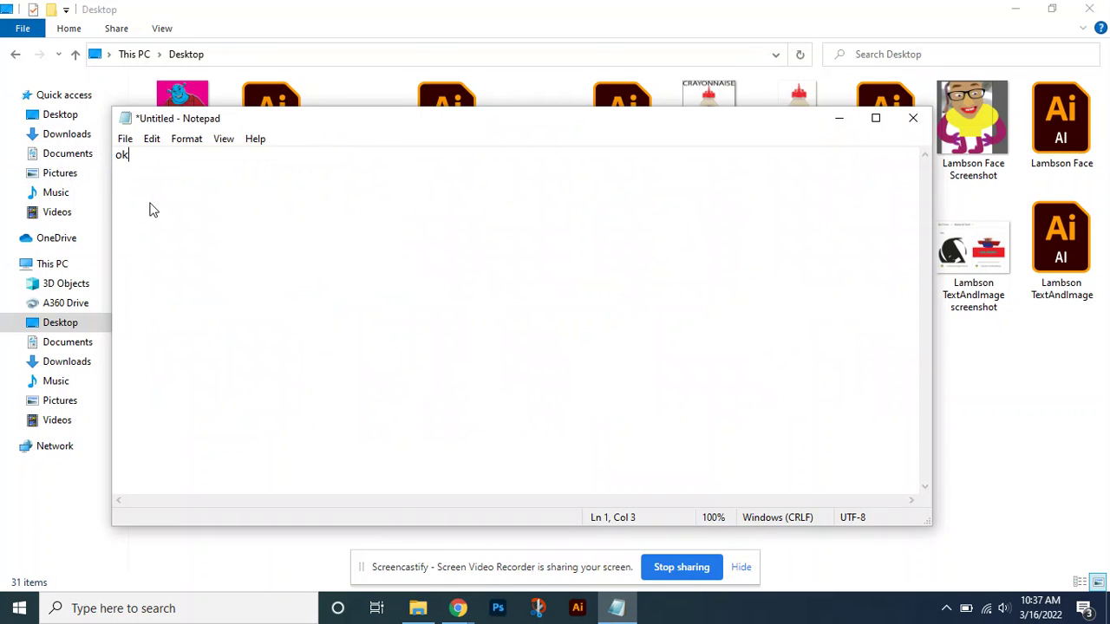
type(" that is cool rint")
key("BackSpace")
key("BackSpace")
type("ght")
Step: Replace the note's text with the third selection method, "finally you can do the click and you can hold shift"
key("BackSpace")
key("BackSpace")
key("BackSpace")
key("BackSpace")
key("BackSpace")
key("BackSpace")
key("BackSpace")
key("BackSpace")
key("BackSpace")
key("BackSpace")
key("BackSpace")
key("BackSpace")
key("BackSpace")
key("BackSpace")
key("BackSpace")
key("BackSpace")
key("BackSpace")
key("BackSpace")
key("BackSpace")
key("BackSpace")
type("finally you can do the")
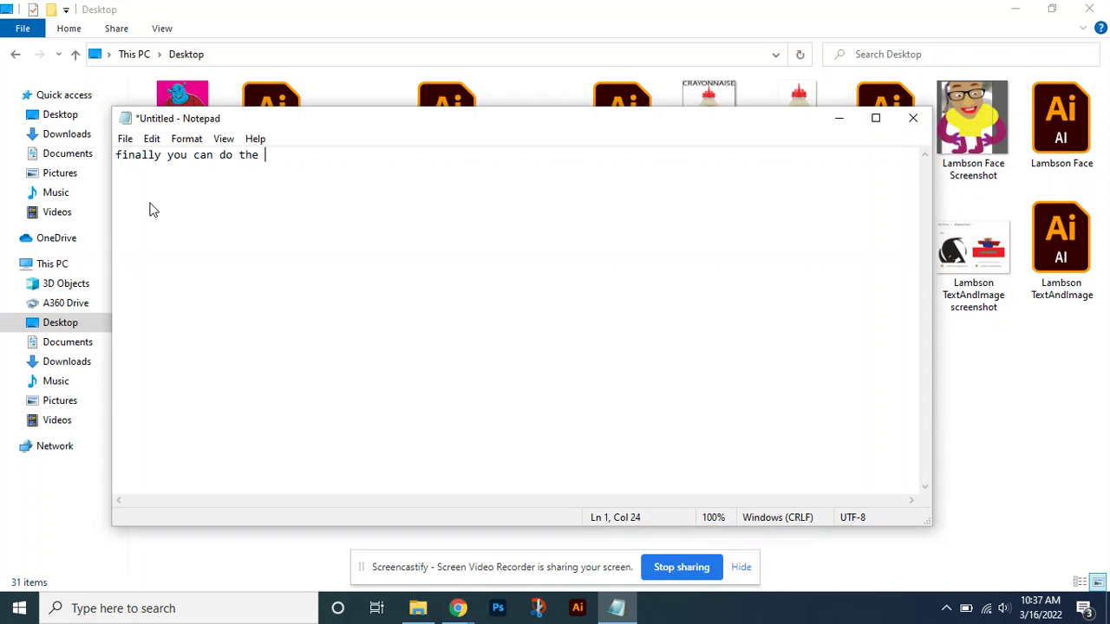
type(" click and you can")
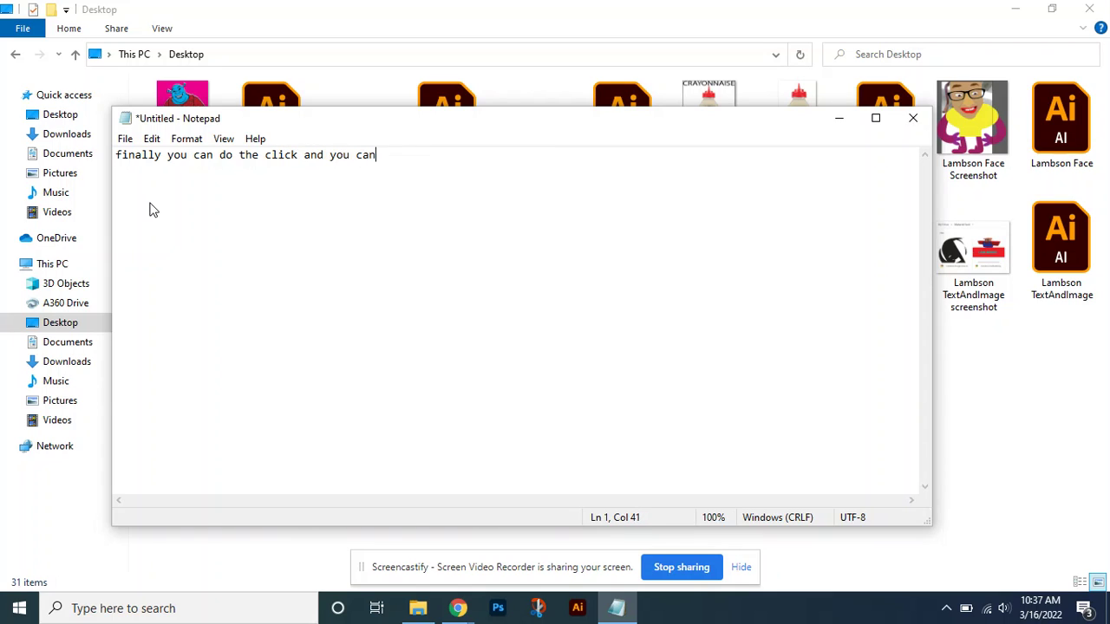
type(" hold shift")
Step: In the Desktop folder, select the continuous range of files from Untitled-1 back to the Superhero Illustrator file
left_click(1008, 496)
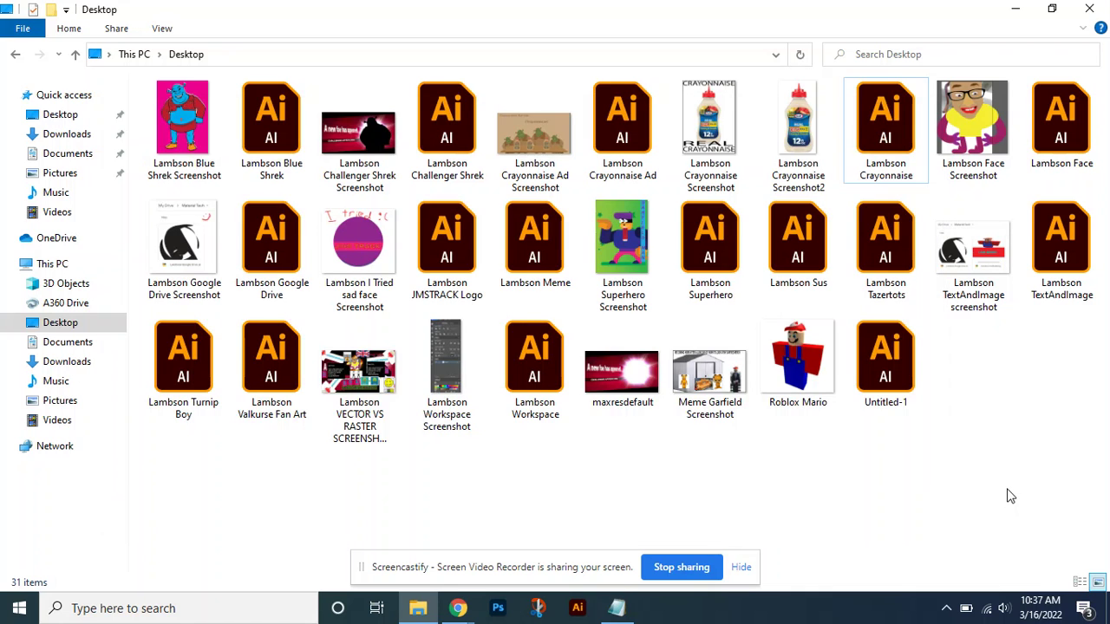
left_click(871, 378)
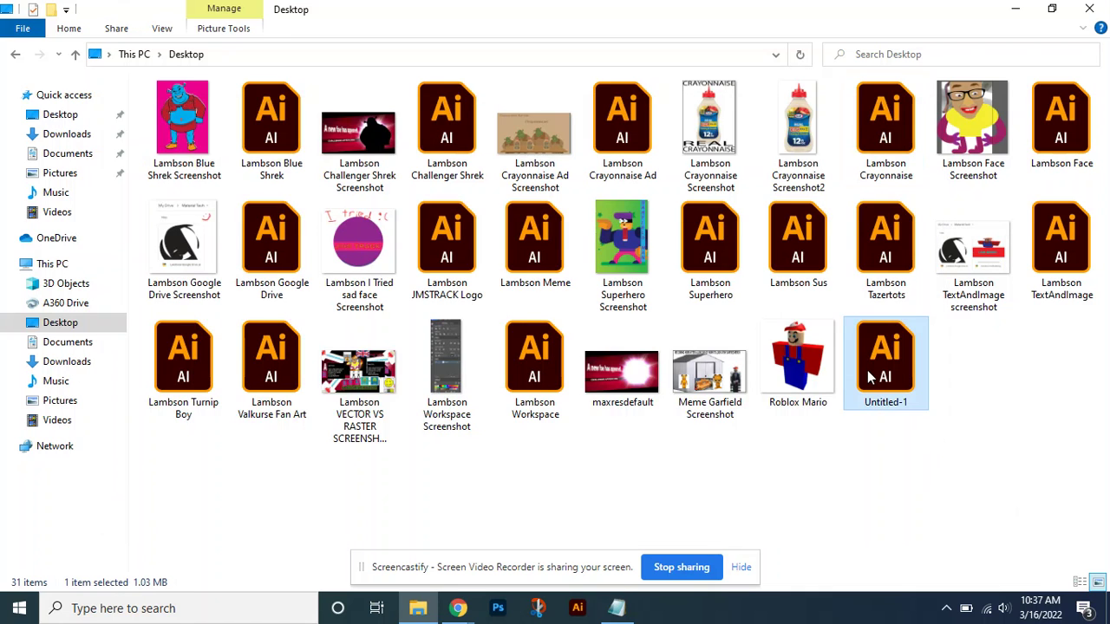
left_click(711, 252, "shift")
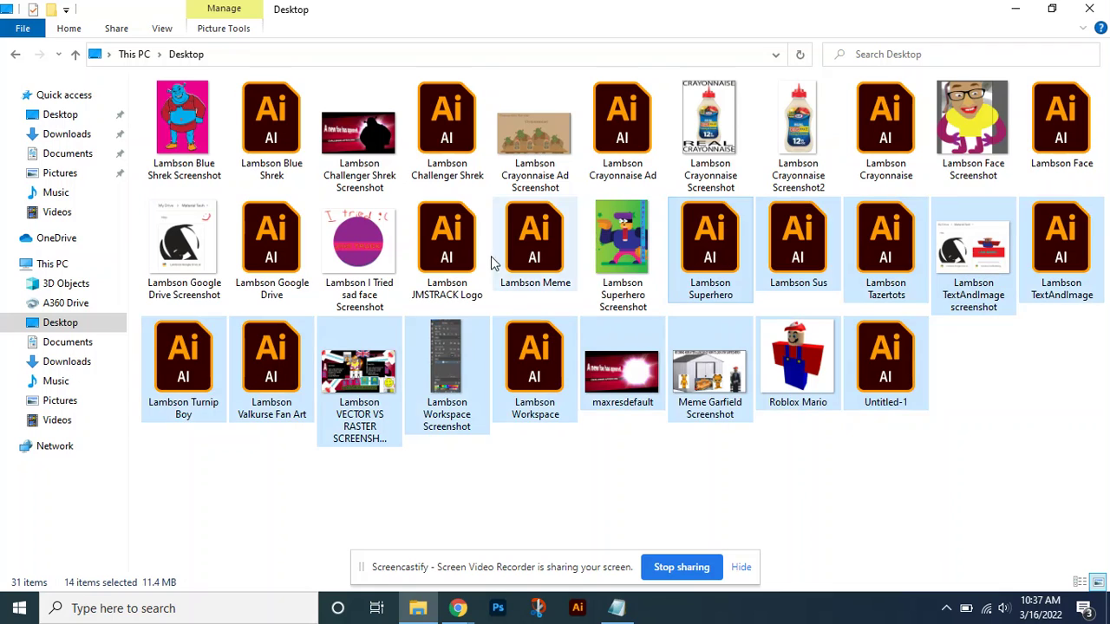
Step: Vary the continuous selection starting at Untitled-1, extend it back to the Blue Shrek Screenshot file, and clear the selection
left_click(418, 255, "shift")
left_click(725, 353, "shift")
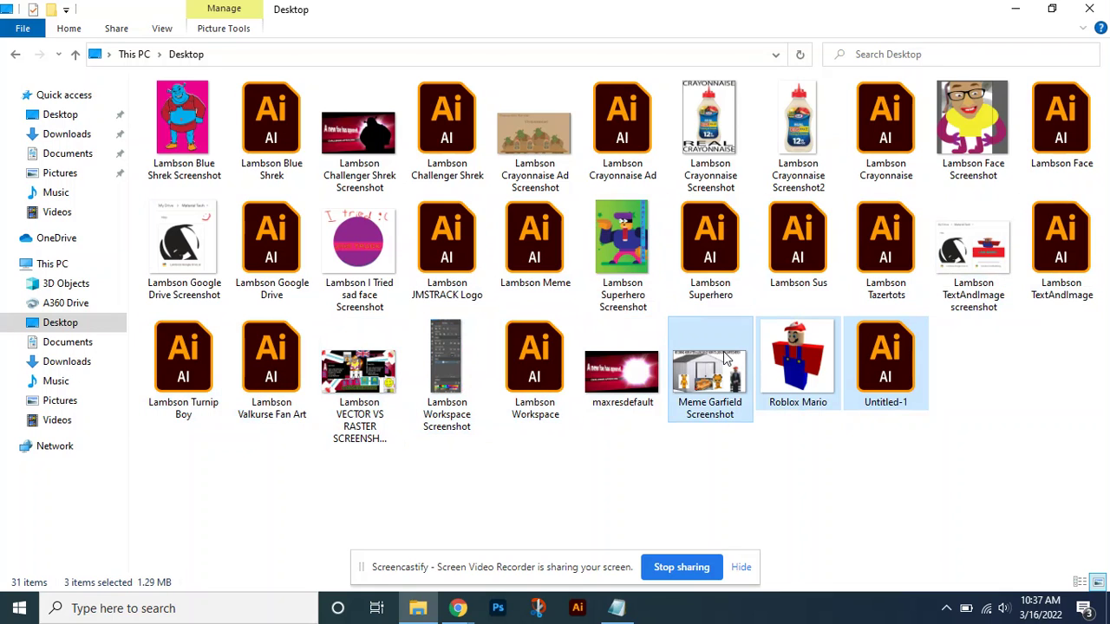
left_click(612, 117, "shift")
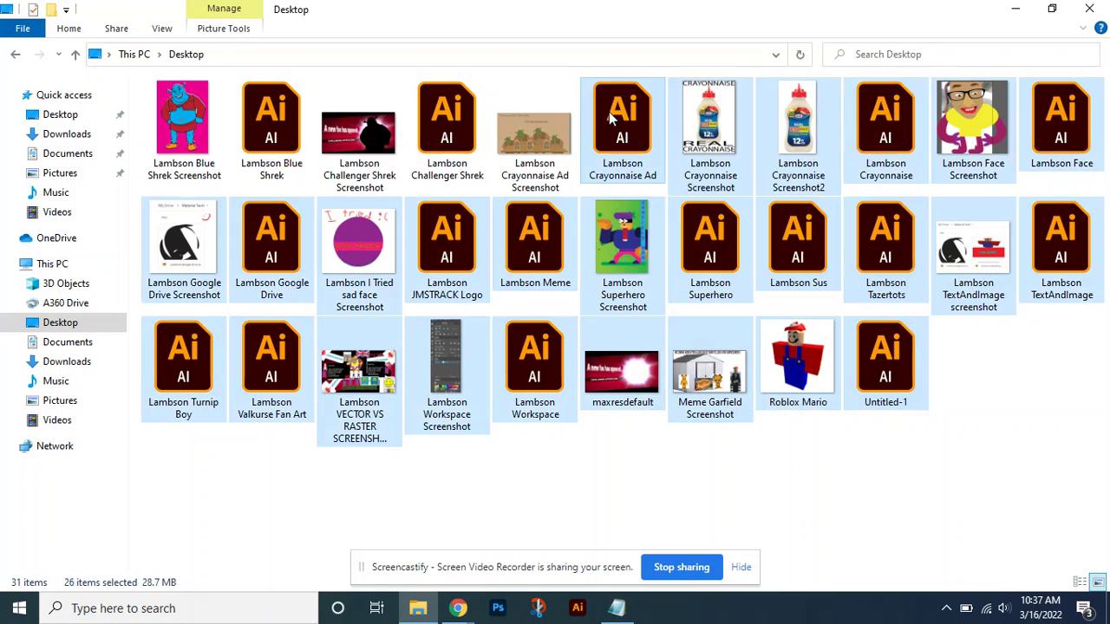
left_click(548, 259, "shift")
left_click(274, 224, "shift")
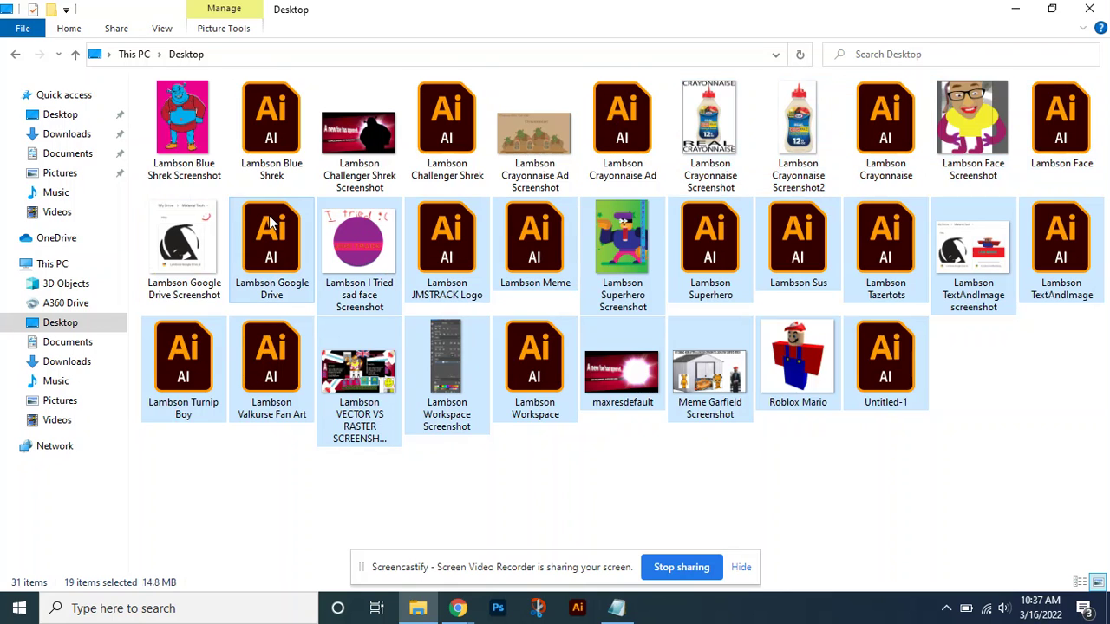
left_click(290, 106, "shift")
left_click(182, 117, "shift")
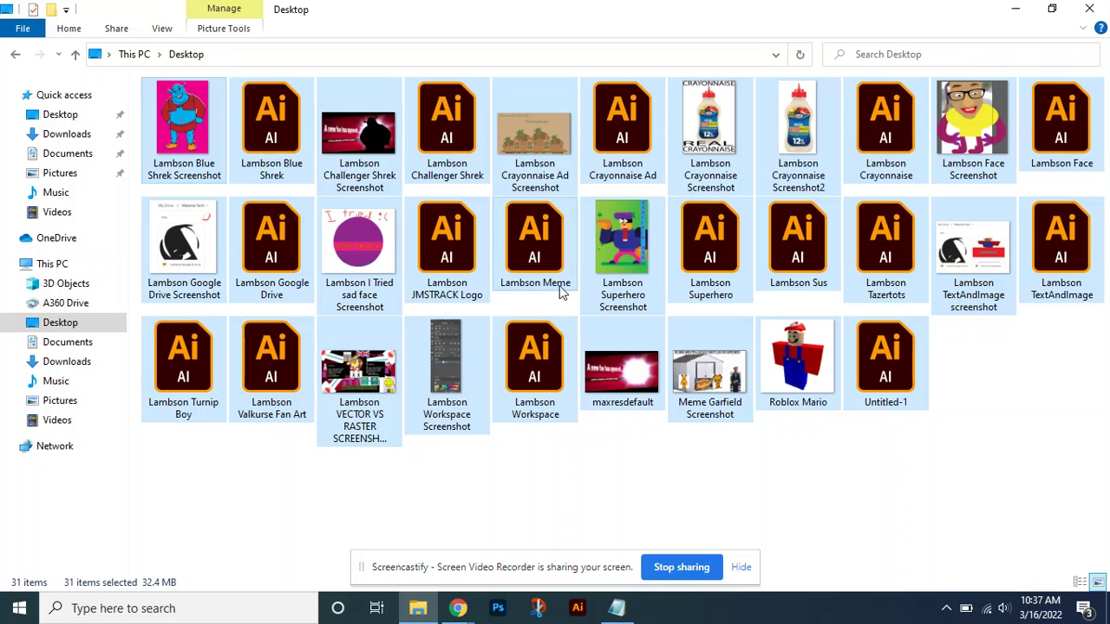
left_click(760, 446)
Step: Return to the Notepad note and replace its text with "ok thank you for watching this youtube video"
left_click(618, 609)
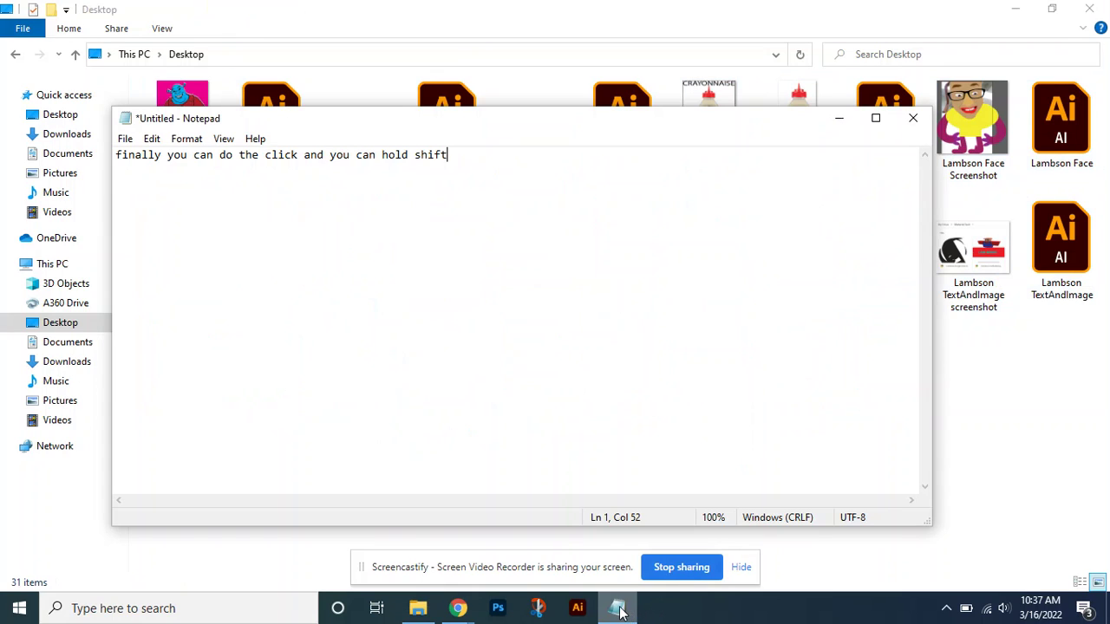
left_click(260, 186, "shift")
left_click(116, 211, "shift")
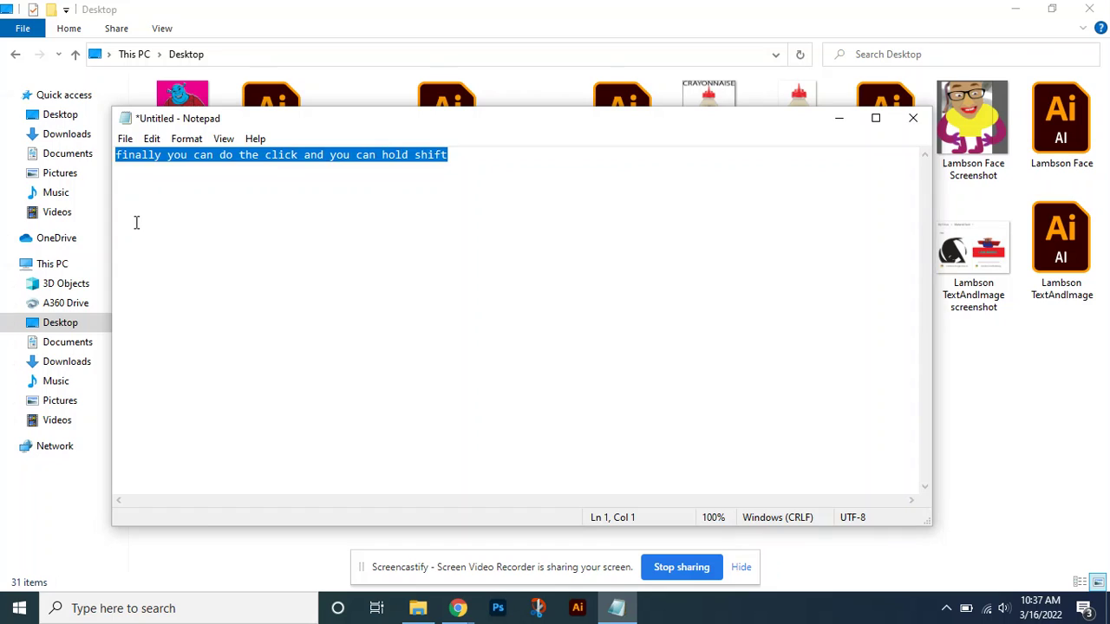
key("BackSpace")
type("ok tha")
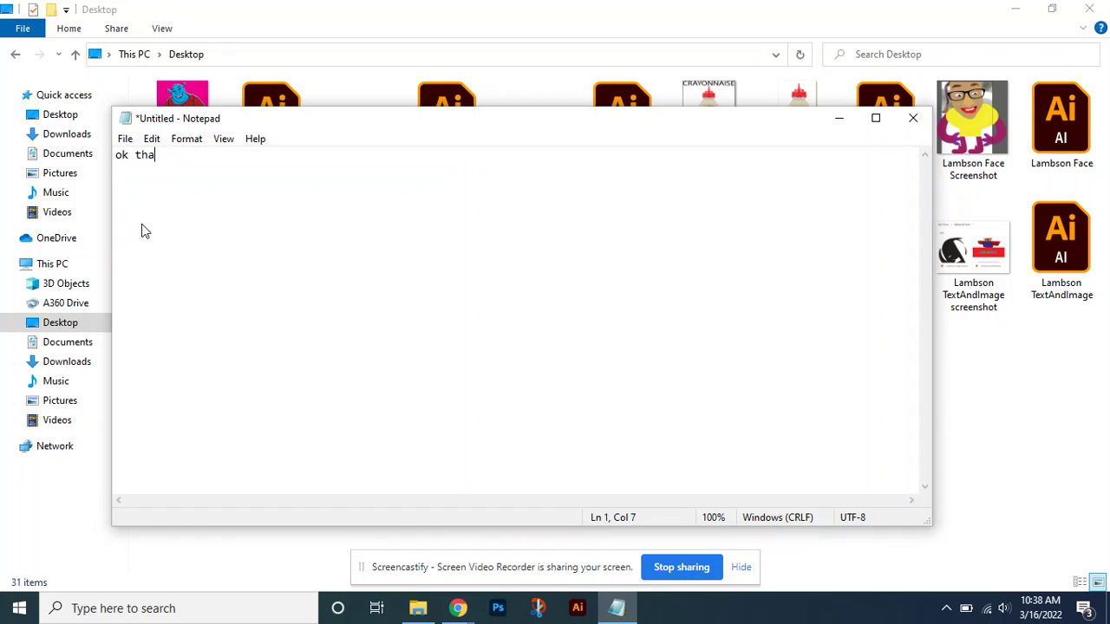
type("nk you for watchi")
key("BackSpace")
key("BackSpace")
key("BackSpace")
type("tching")
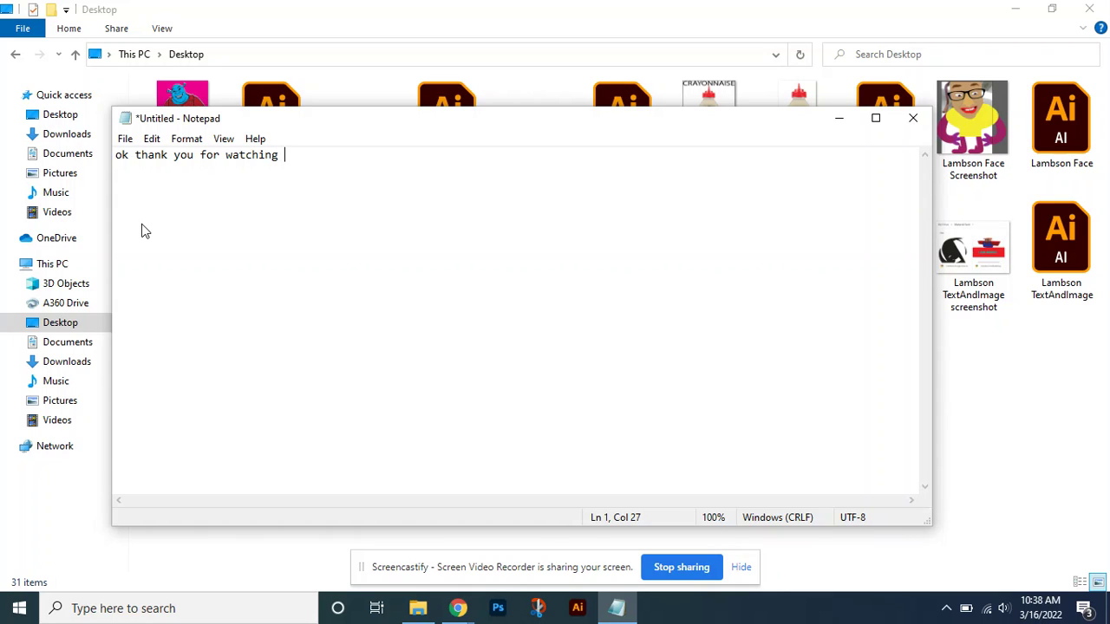
type(" this youtube c")
key("BackSpace")
type("vo")
type("ideo")
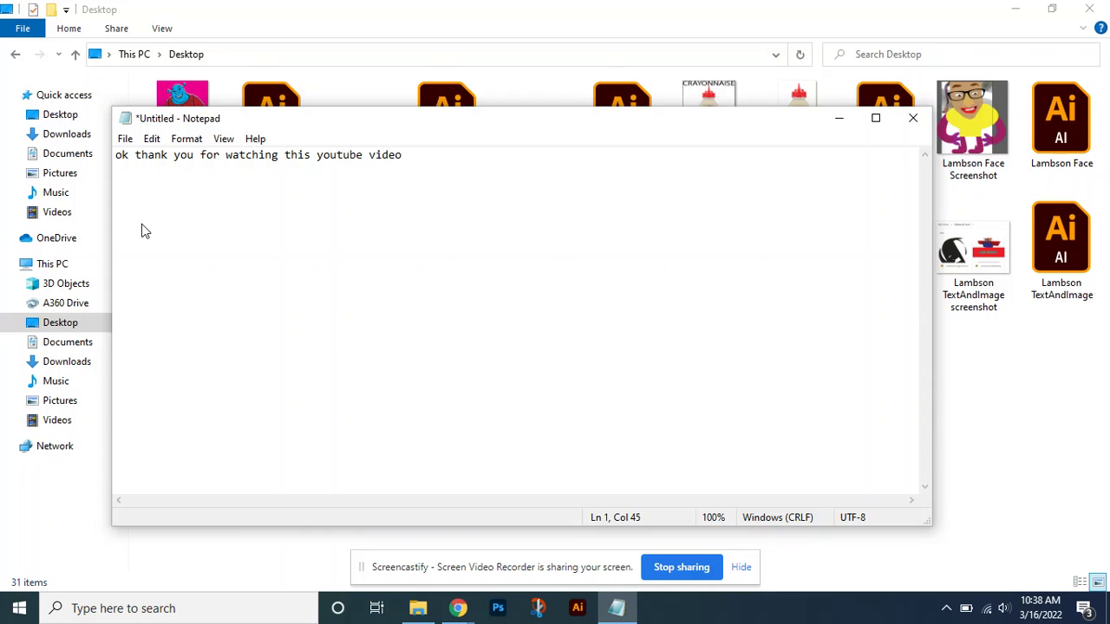
Step: Replace the note's text with the closing line "like and share and subscribe"
left_click_drag(560, 222, 98, 208)
key("BackSpace")
type("lik")
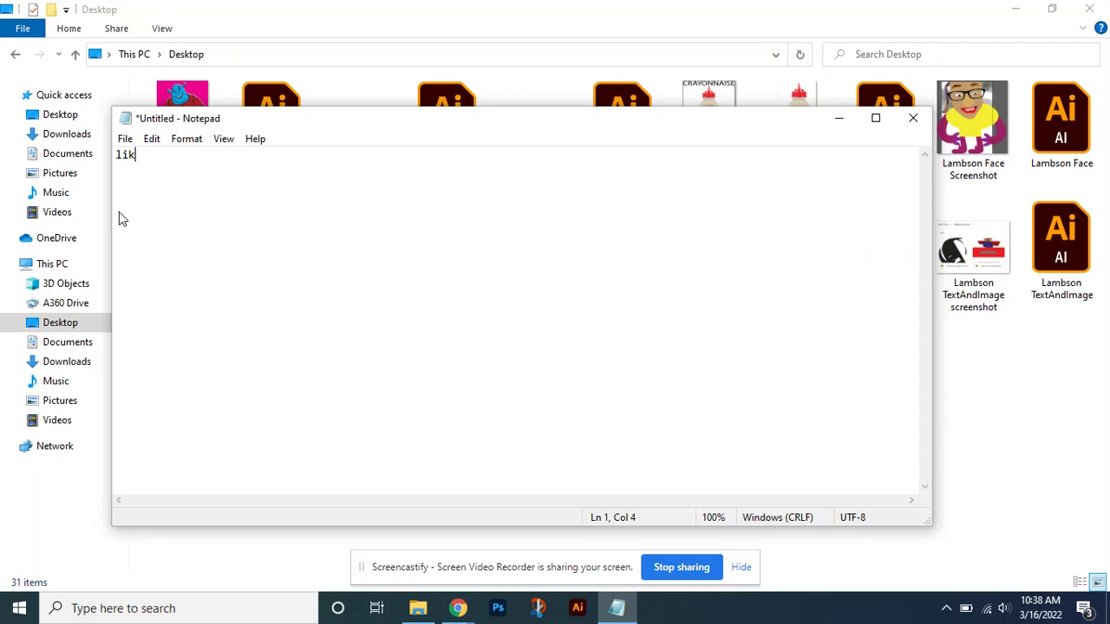
type("e and share and subscri")
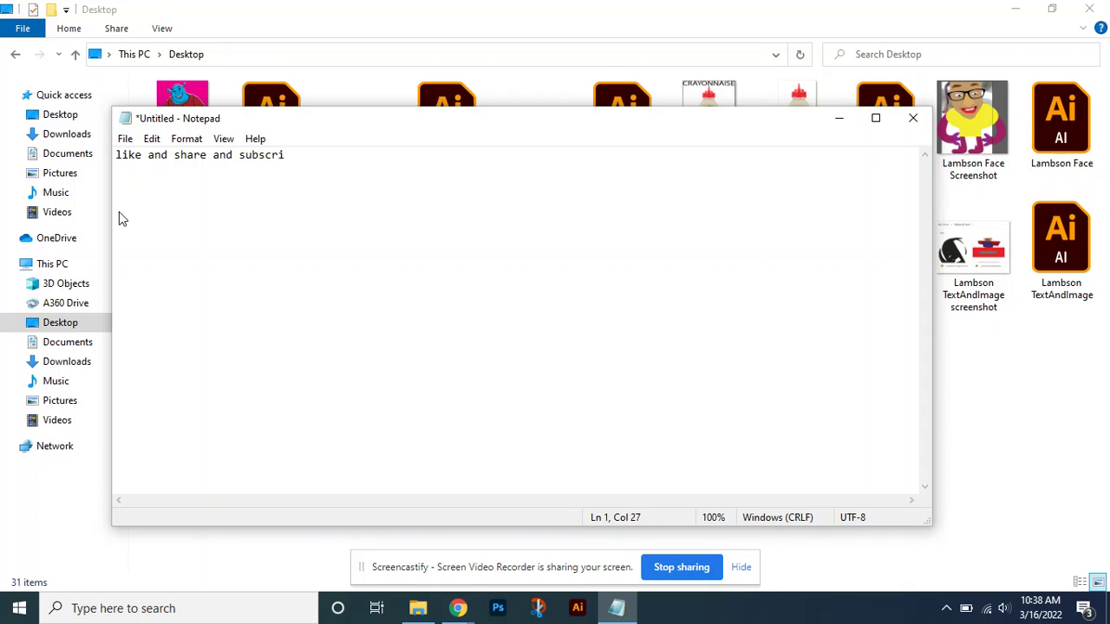
type("be")
Step: Erase the closing line "like and share and subscribe" from the note
key("BackSpace")
key("BackSpace")
key("BackSpace")
key("BackSpace")
key("BackSpace")
key("BackSpace")
key("BackSpace")
key("BackSpace")
key("BackSpace")
key("BackSpace")
key("BackSpace")
key("BackSpace")
key("BackSpace")
key("BackSpace")
key("BackSpace")
key("BackSpace")
key("BackSpace")
key("BackSpace")
key("BackSpace")
key("BackSpace")
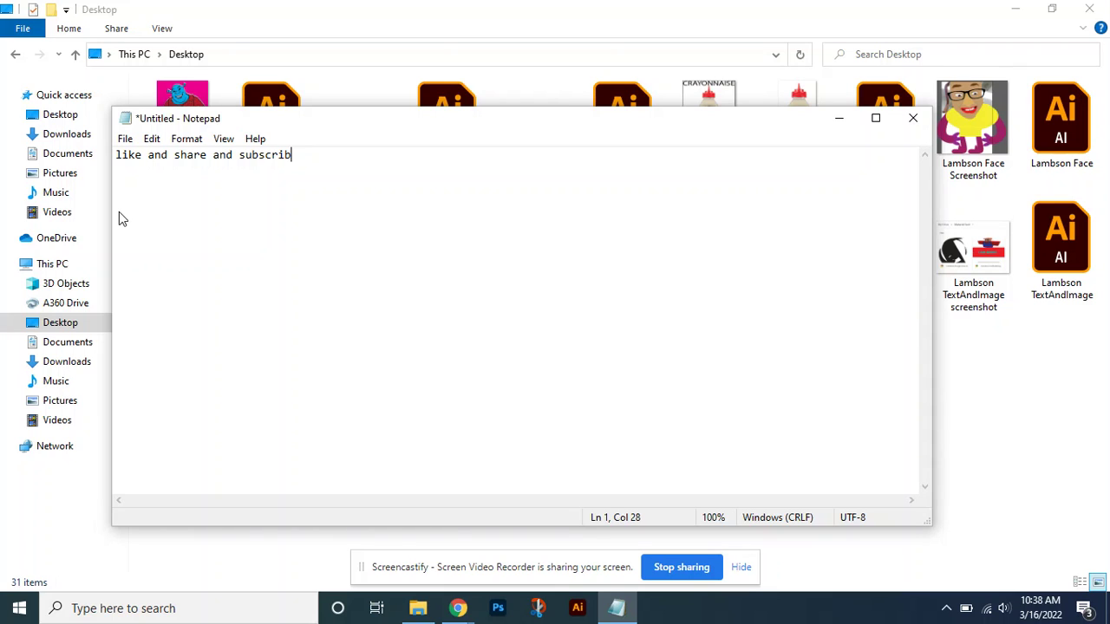